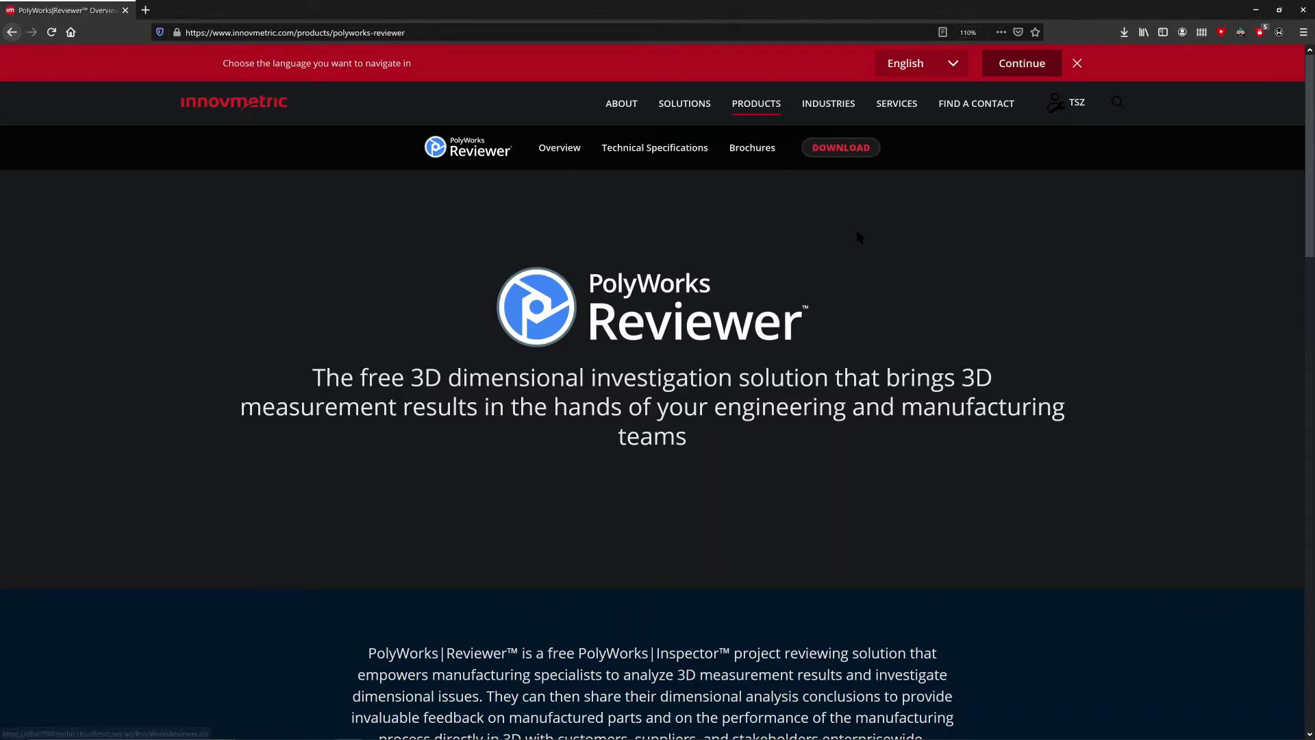
scroll(858, 238, down, 2)
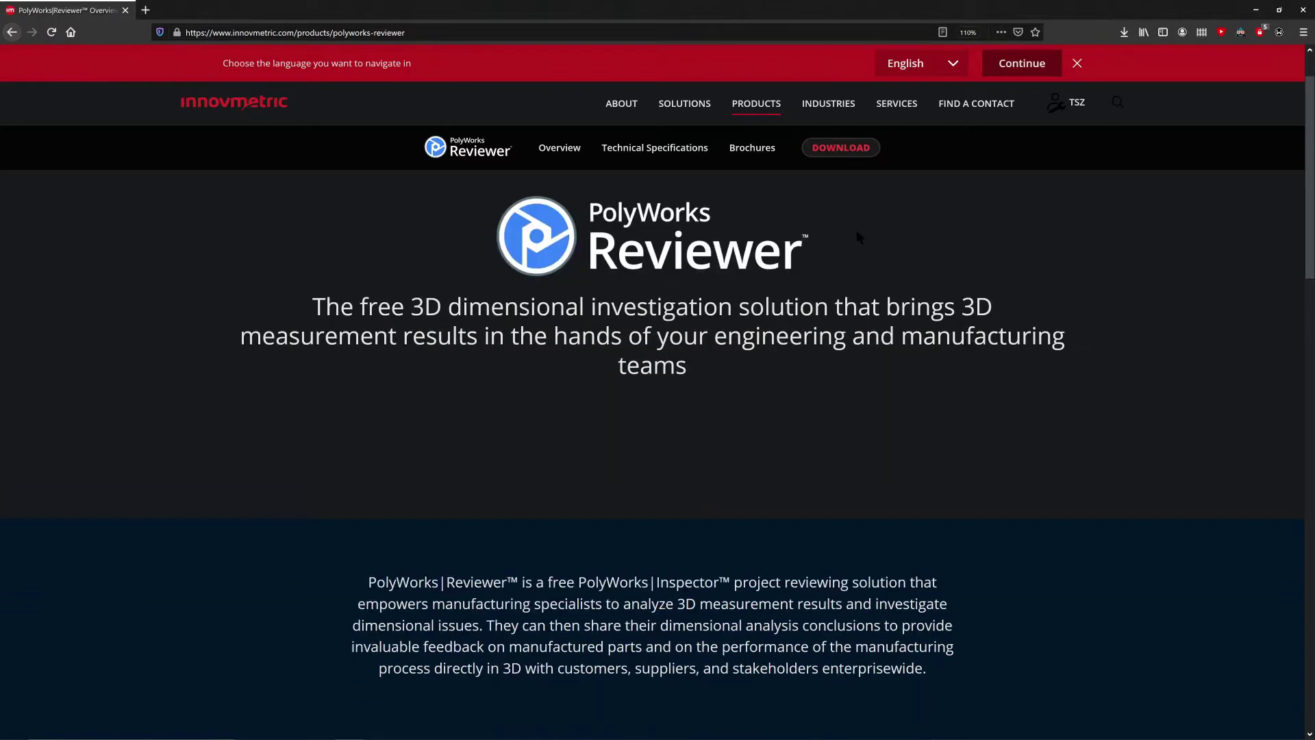
scroll(857, 238, down, 4)
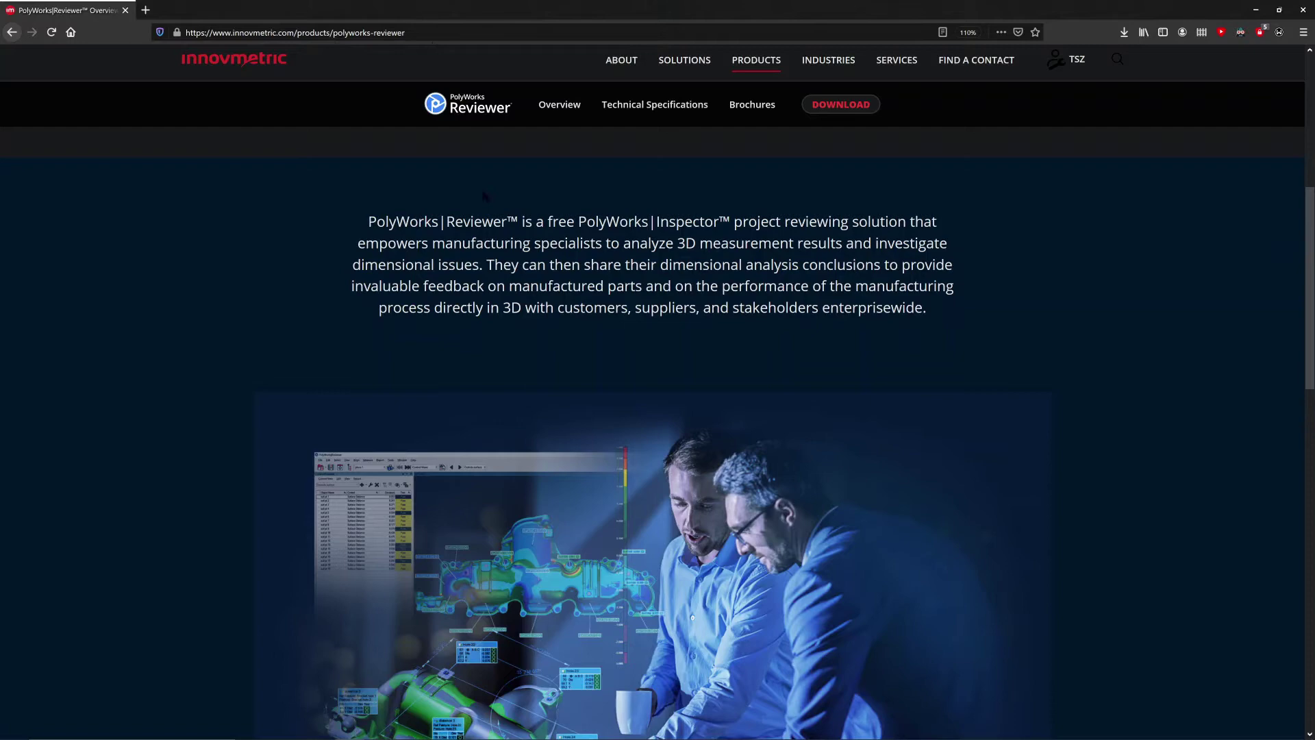
scroll(482, 196, down, 3)
scroll(483, 197, down, 3)
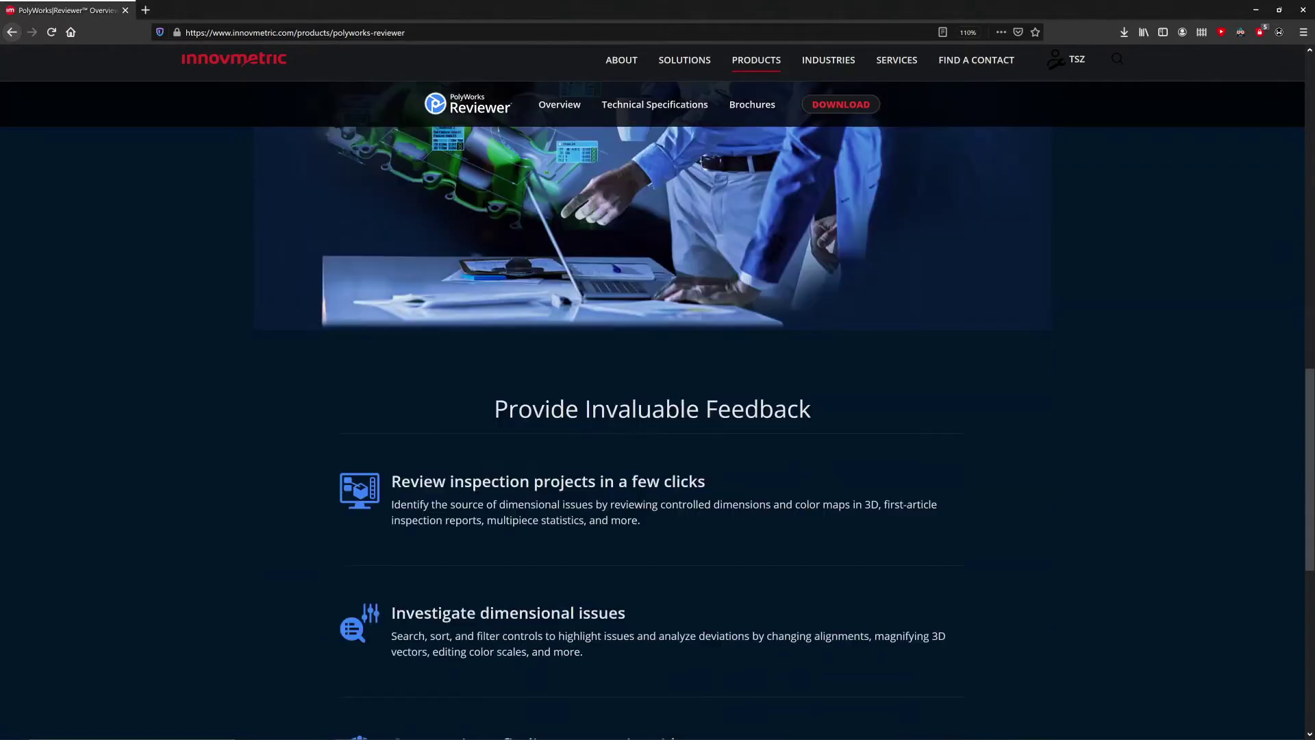
scroll(483, 196, down, 2)
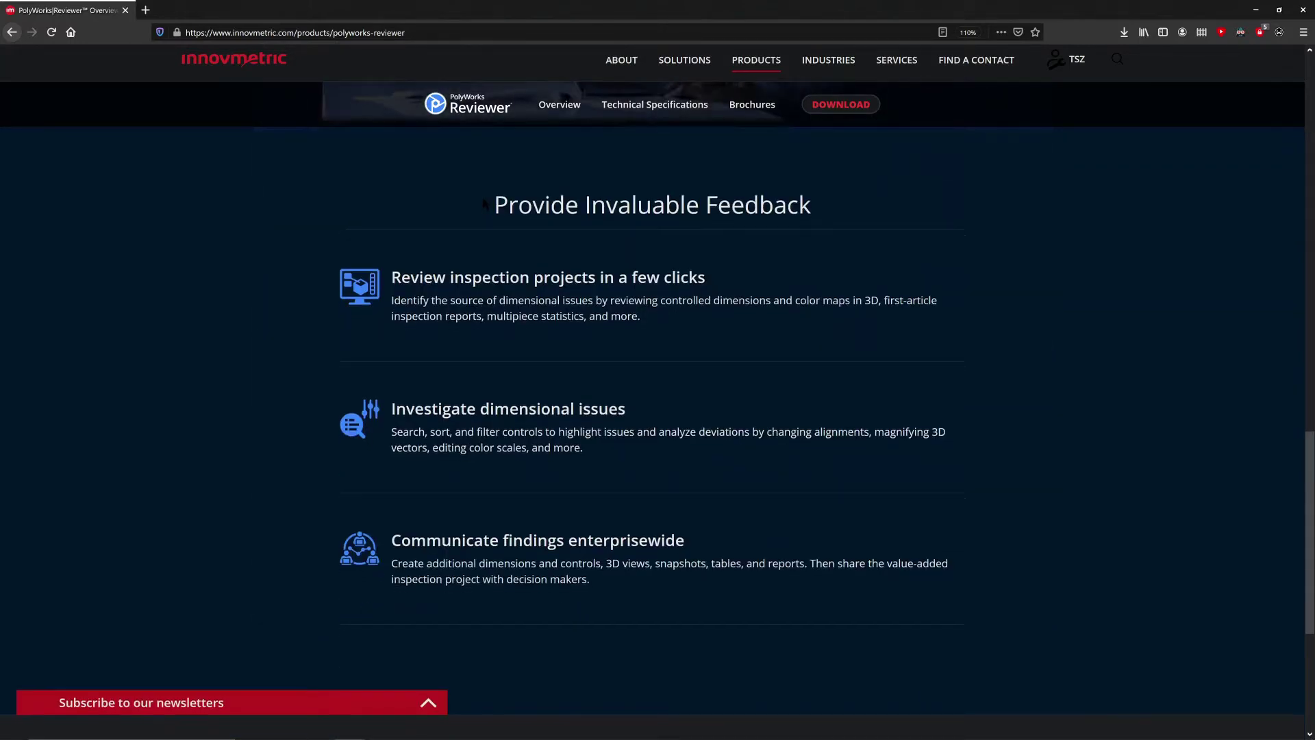
scroll(483, 196, down, 3)
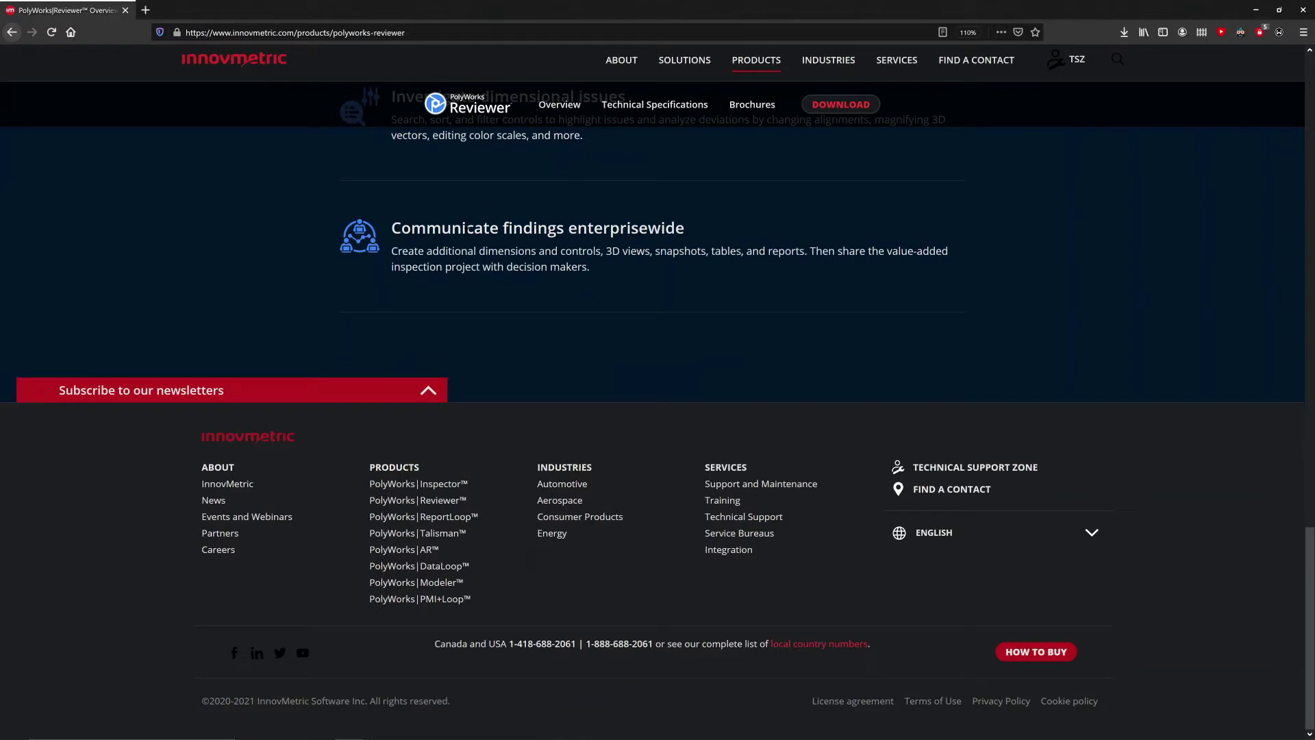
scroll(468, 237, up, 2)
scroll(468, 236, up, 3)
scroll(468, 237, up, 3)
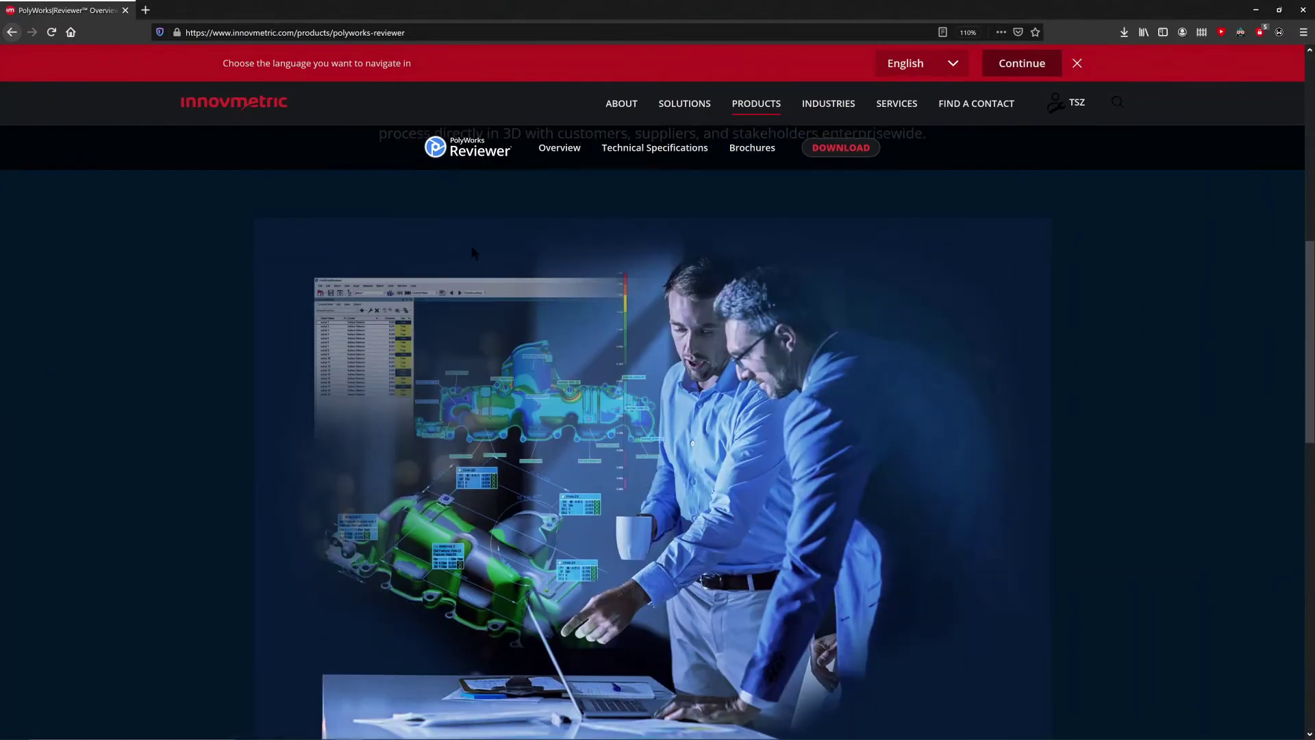
scroll(478, 256, up, 3)
scroll(478, 255, up, 3)
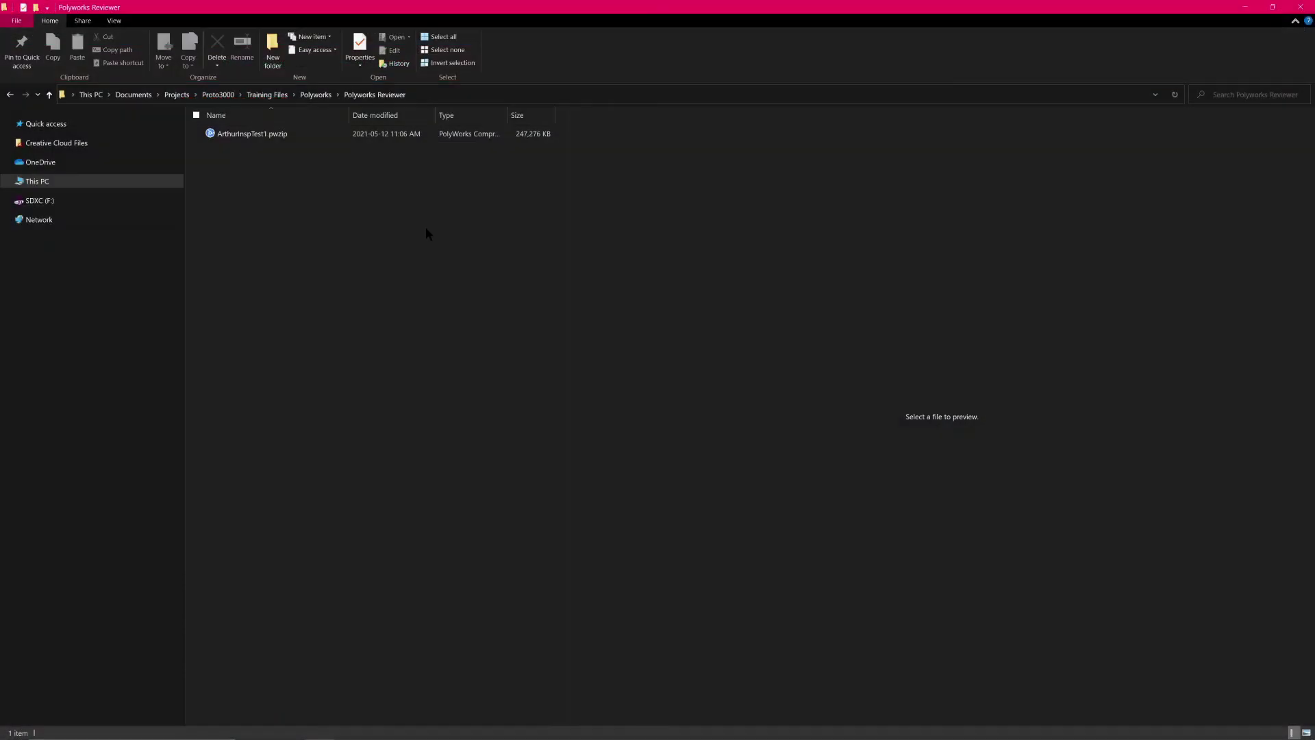
- Launch ArthurInspTest1.pwzip from File Explorer via Open with, choosing PolyWorks Reviewer
click(281, 138)
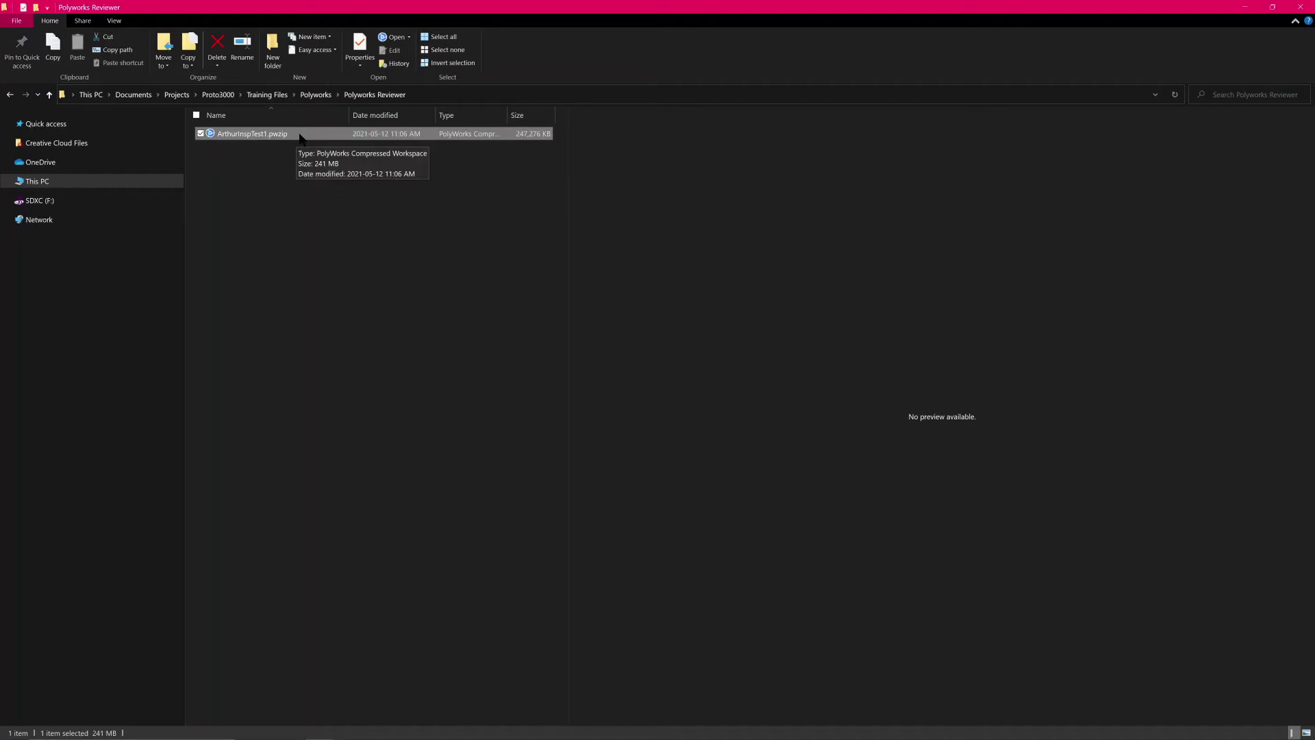
right_click(299, 134)
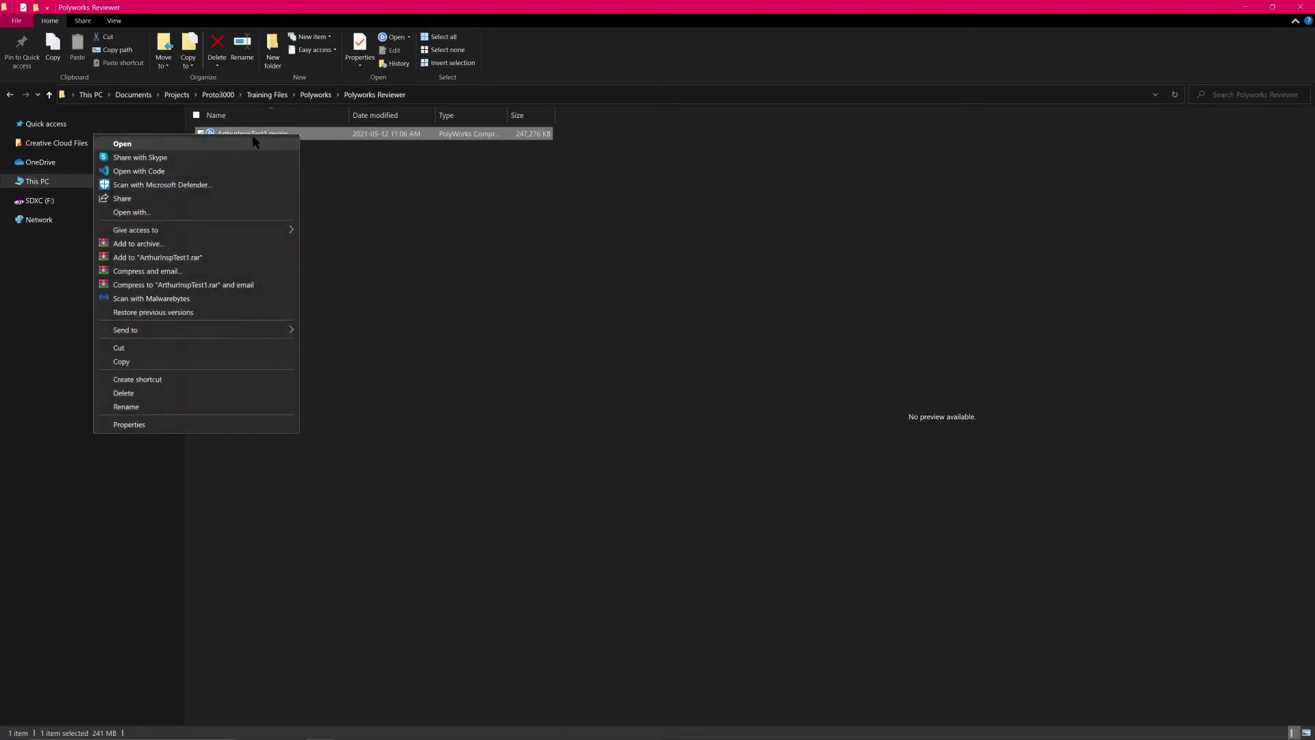
click(227, 213)
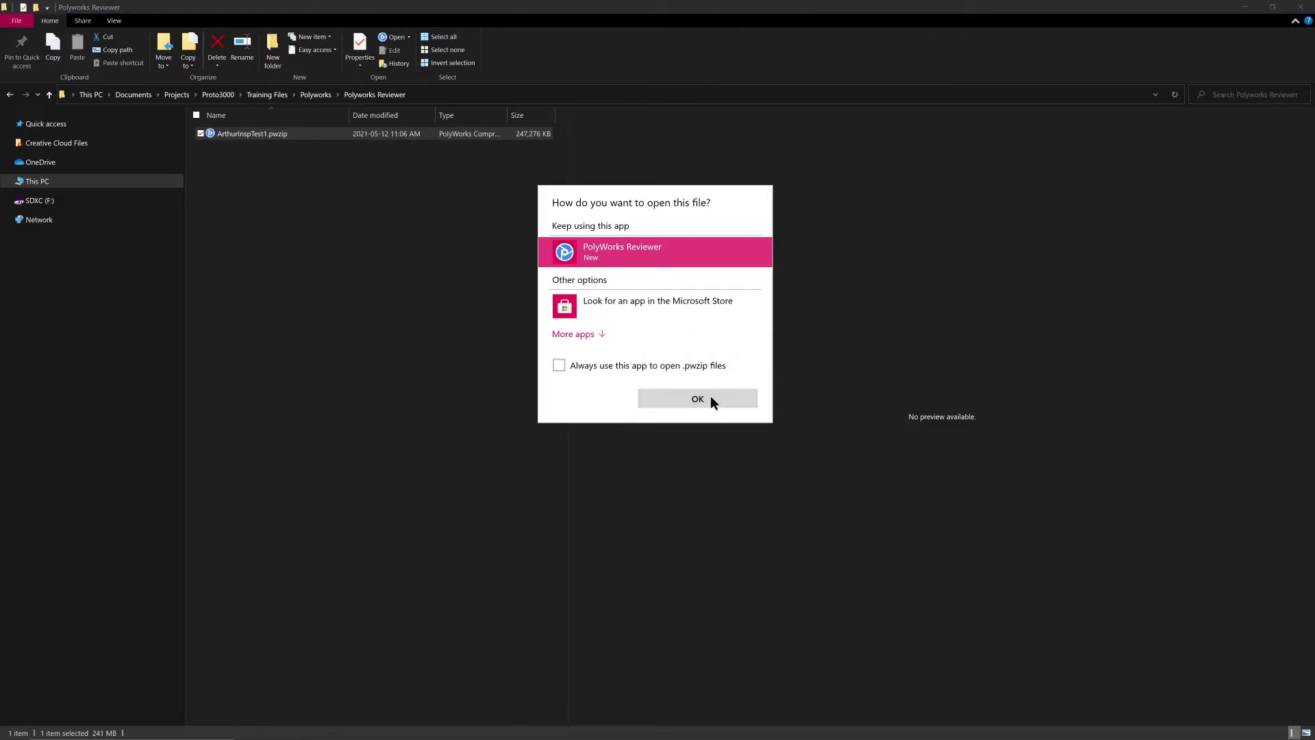
click(709, 396)
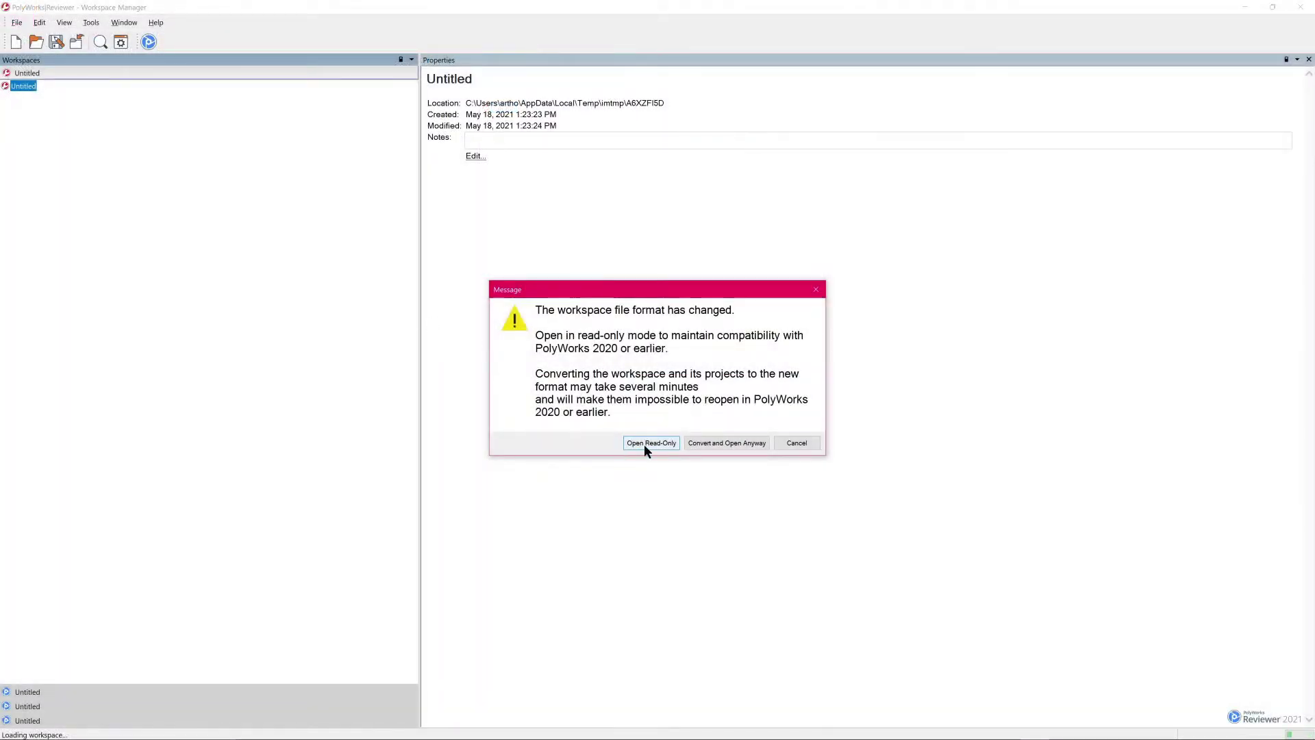
- Open the workspace read-only, select the Inspector Project and start reviewing it
click(644, 444)
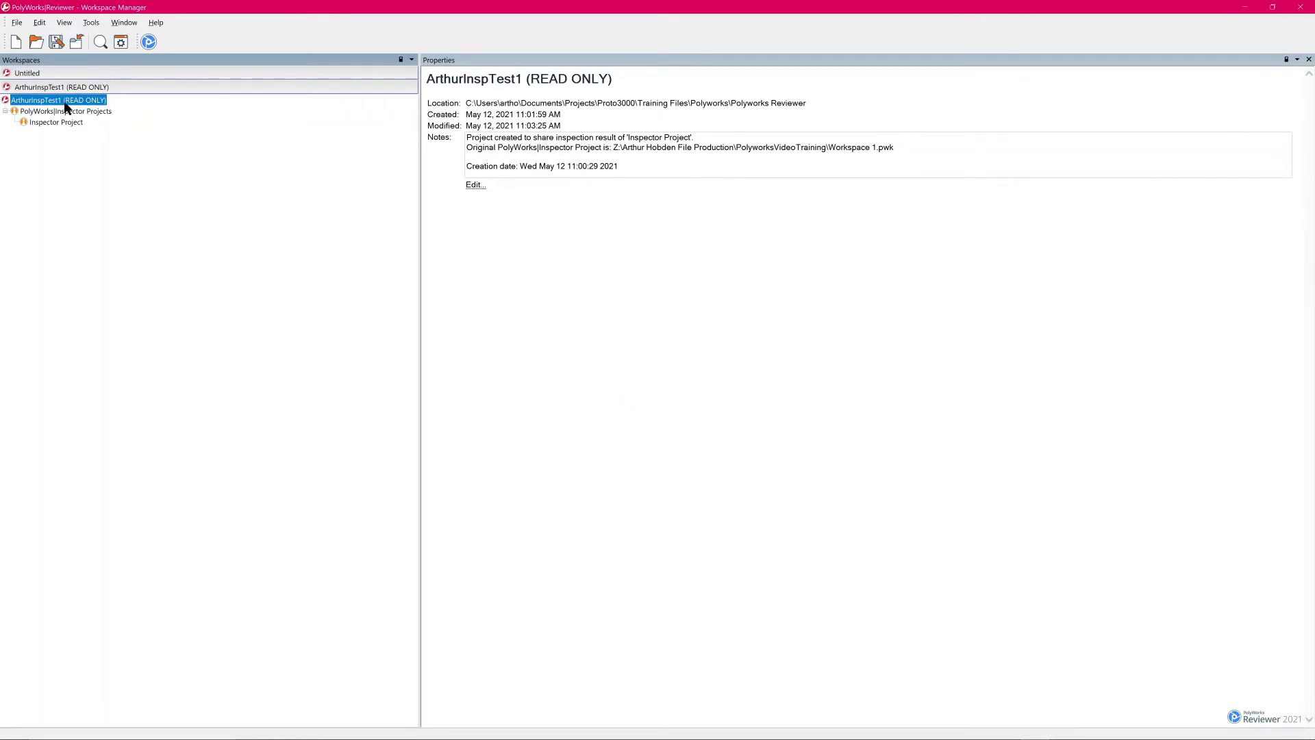
click(52, 113)
click(46, 122)
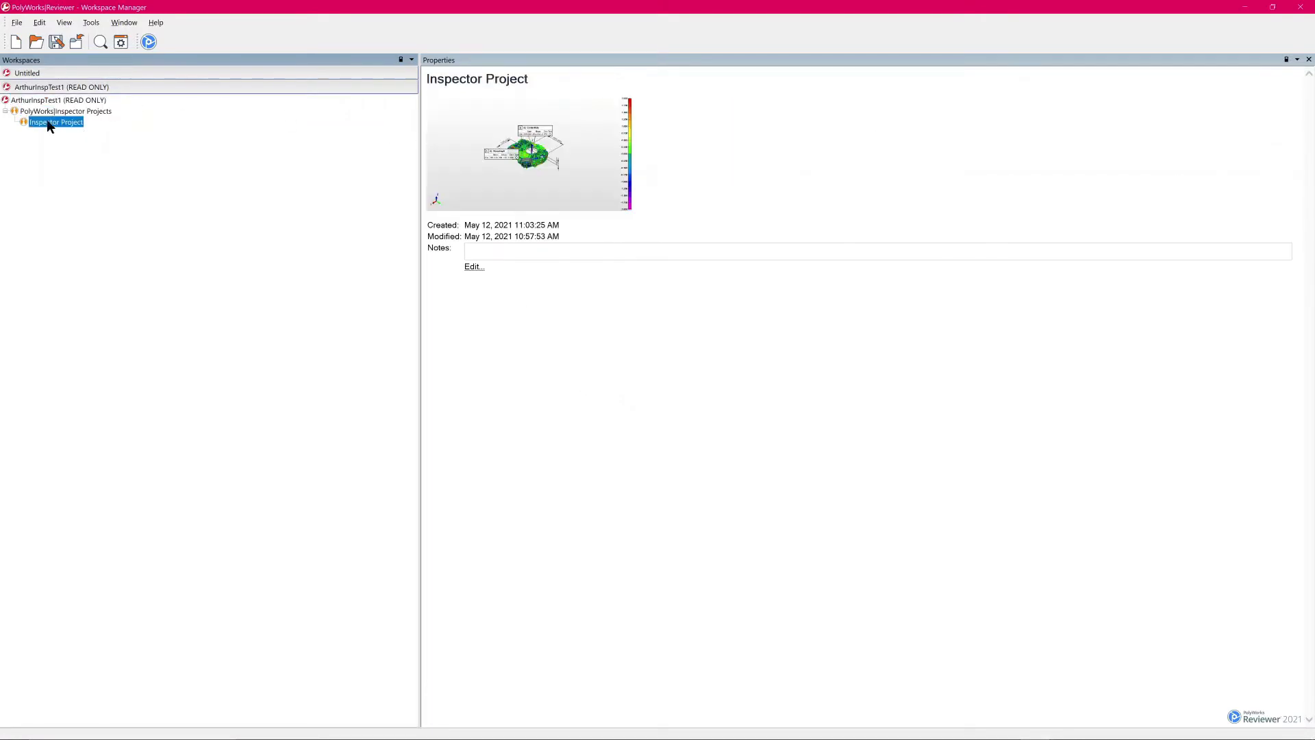
click(50, 110)
click(49, 122)
click(150, 43)
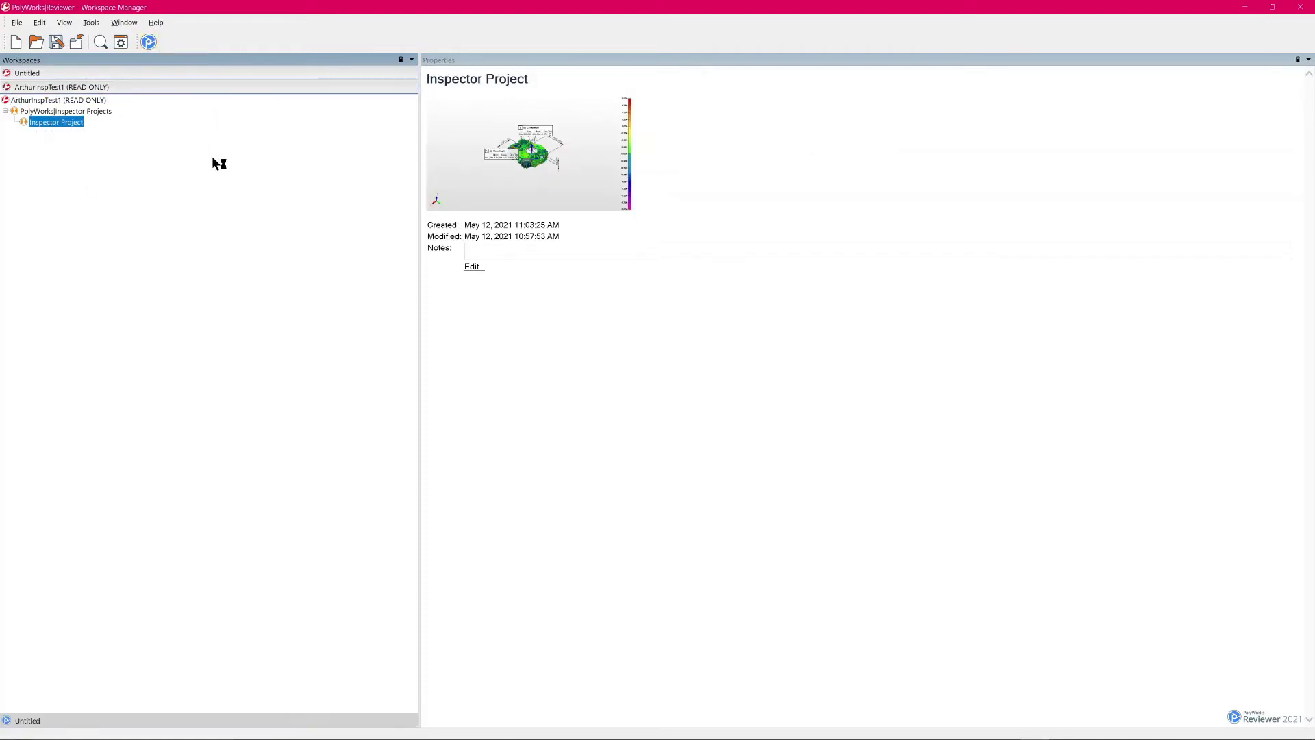
scroll(639, 380, up, 5)
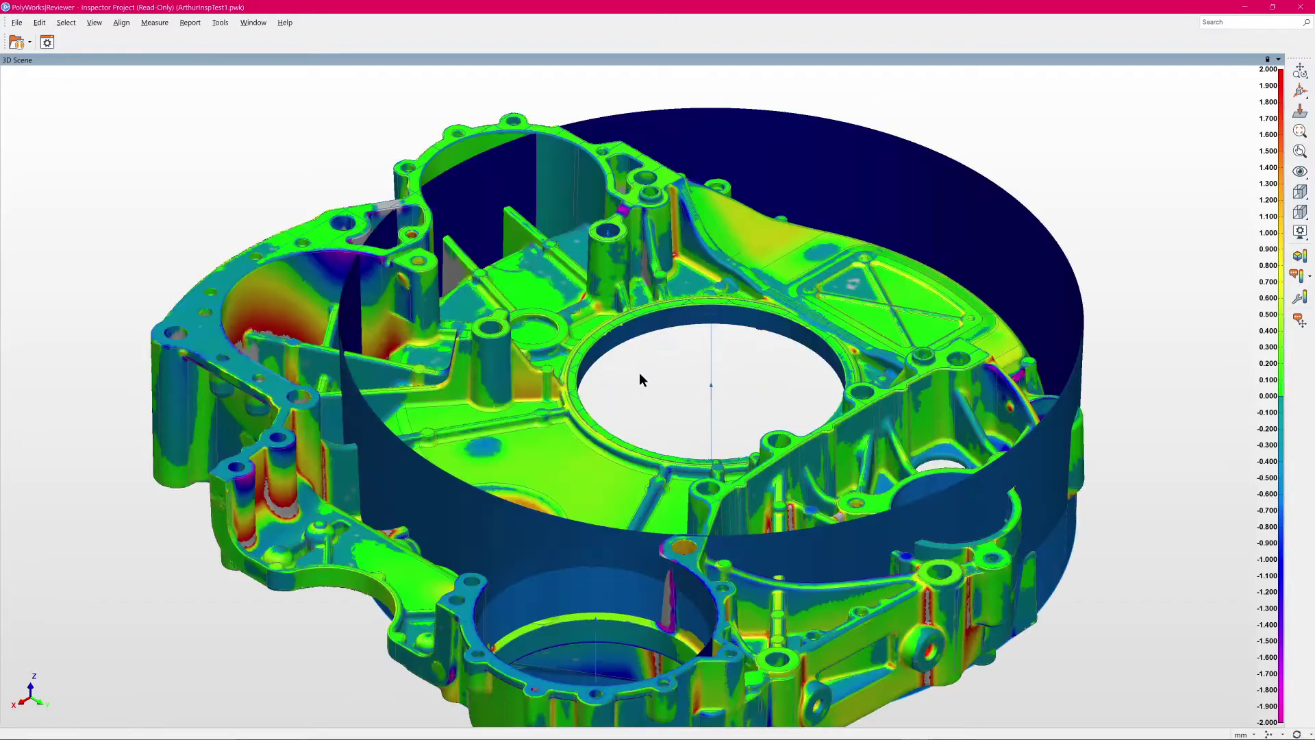
scroll(639, 380, up, 2)
scroll(639, 380, down, 3)
scroll(639, 381, down, 2)
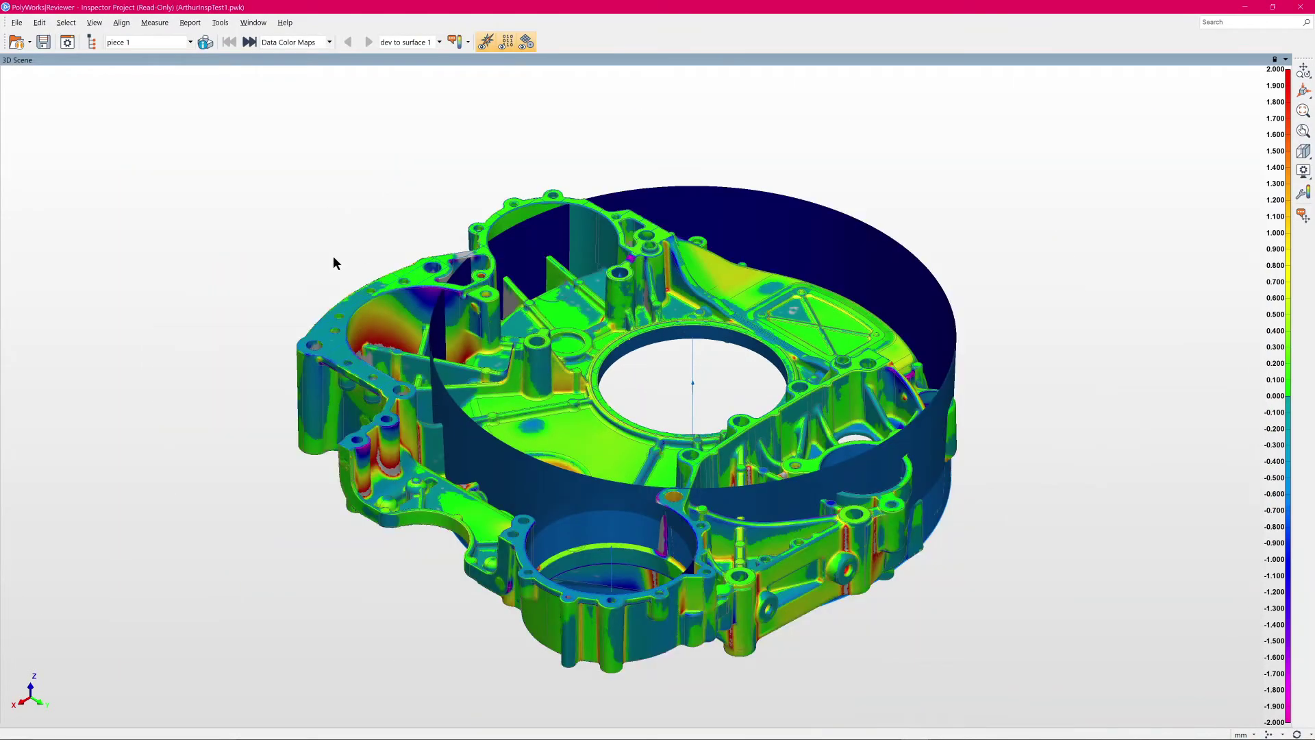
- Orbit the colour-mapped part to view its other sides, then return to an overall view
mouse_move(319, 203)
mouse_down()
mouse_move(499, 202)
mouse_move(428, 208)
mouse_move(452, 208)
mouse_move(316, 190)
mouse_move(499, 185)
mouse_move(400, 168)
mouse_move(462, 182)
mouse_up()
scroll(726, 353, up, 1)
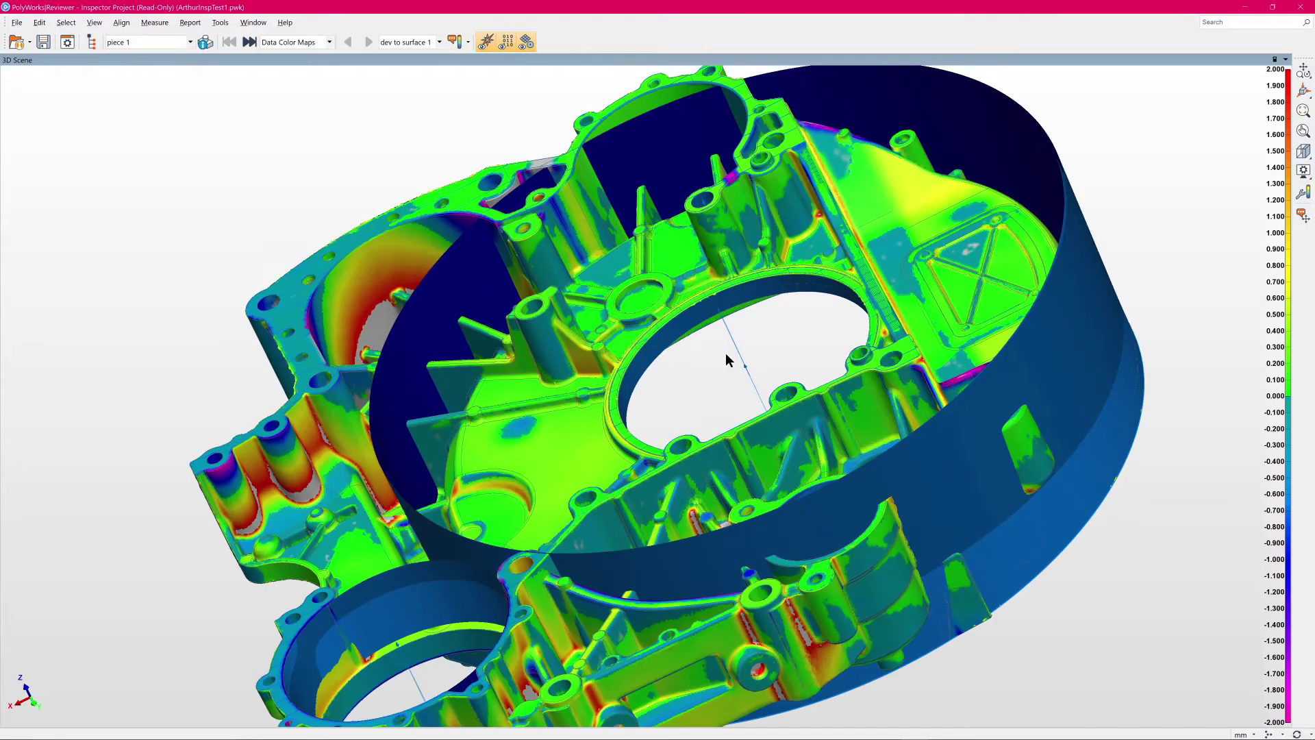
scroll(725, 353, up, 2)
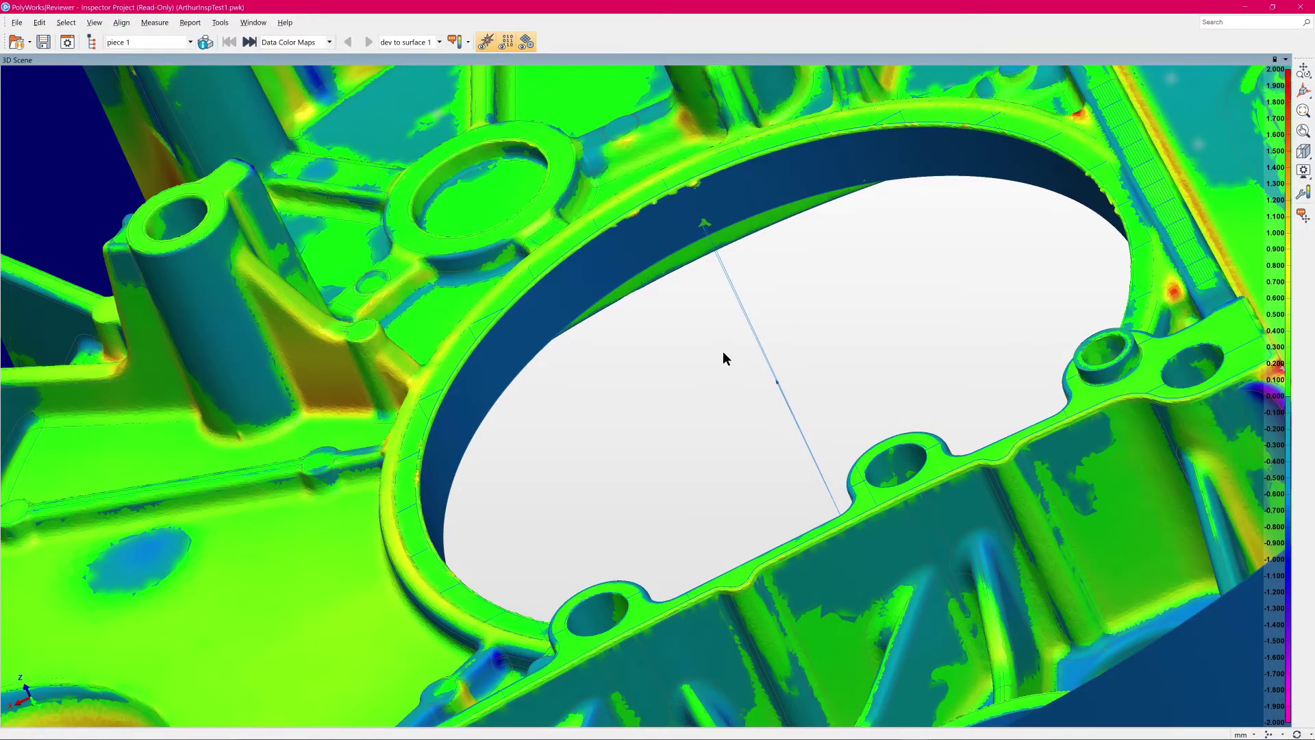
scroll(723, 350, down, 5)
scroll(722, 351, up, 1)
mouse_move(295, 375)
mouse_down()
mouse_move(334, 353)
mouse_move(416, 354)
mouse_up()
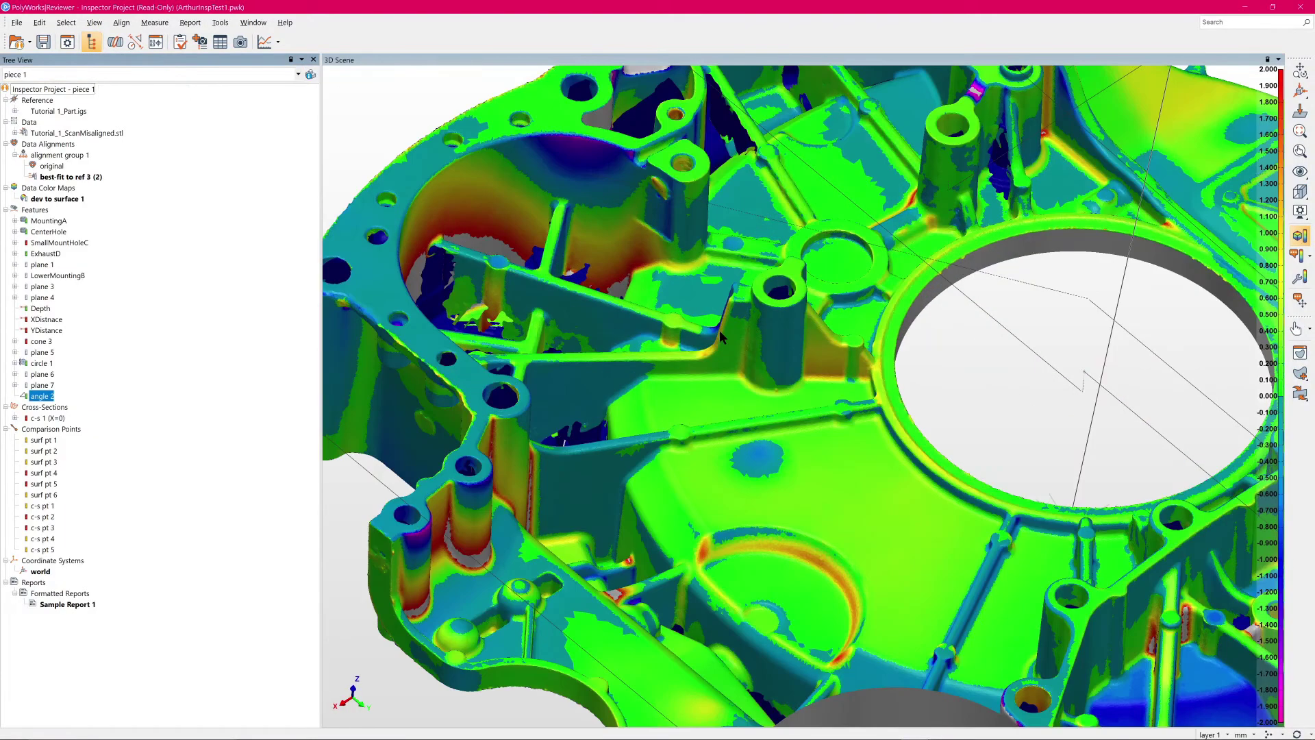
scroll(719, 330, up, 1)
scroll(718, 332, up, 1)
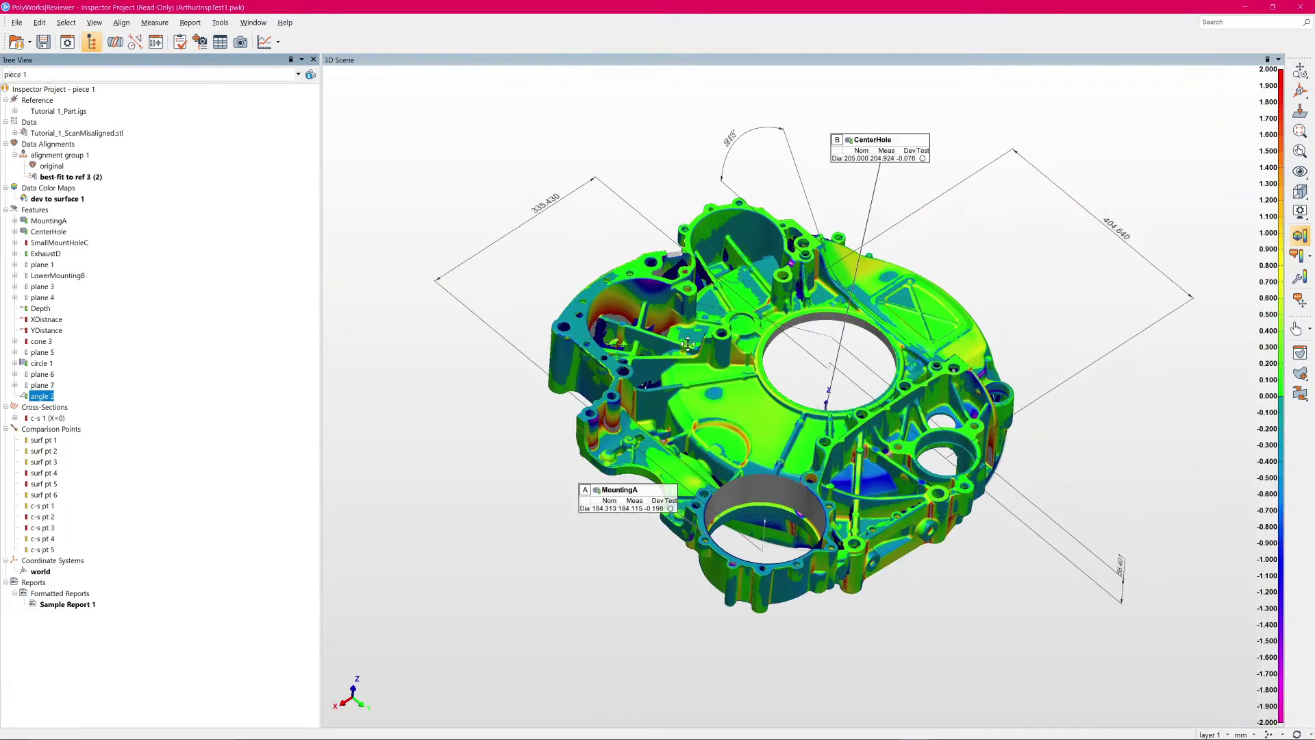
scroll(690, 348, up, 2)
scroll(687, 349, down, 1)
scroll(477, 276, down, 1)
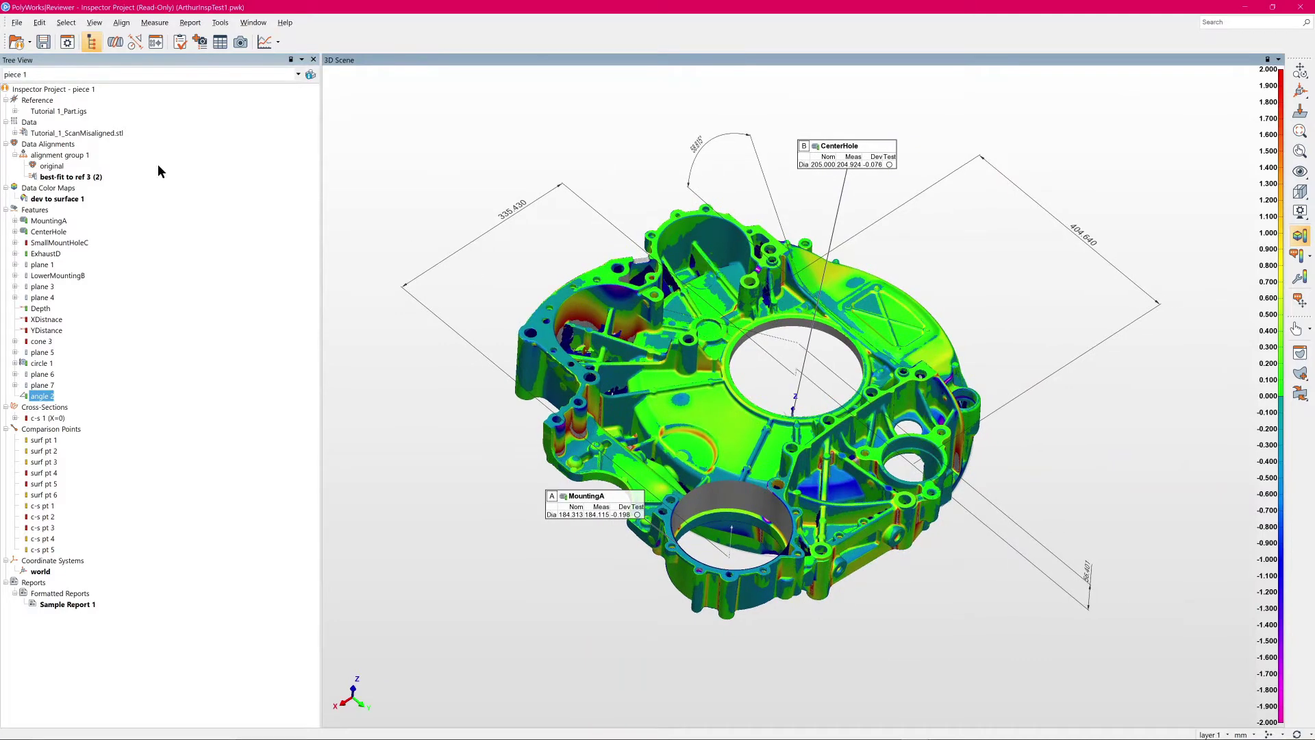
- Hide the dev to surface 1 colour map and the scanned part, leaving only feature primitives
click(57, 177)
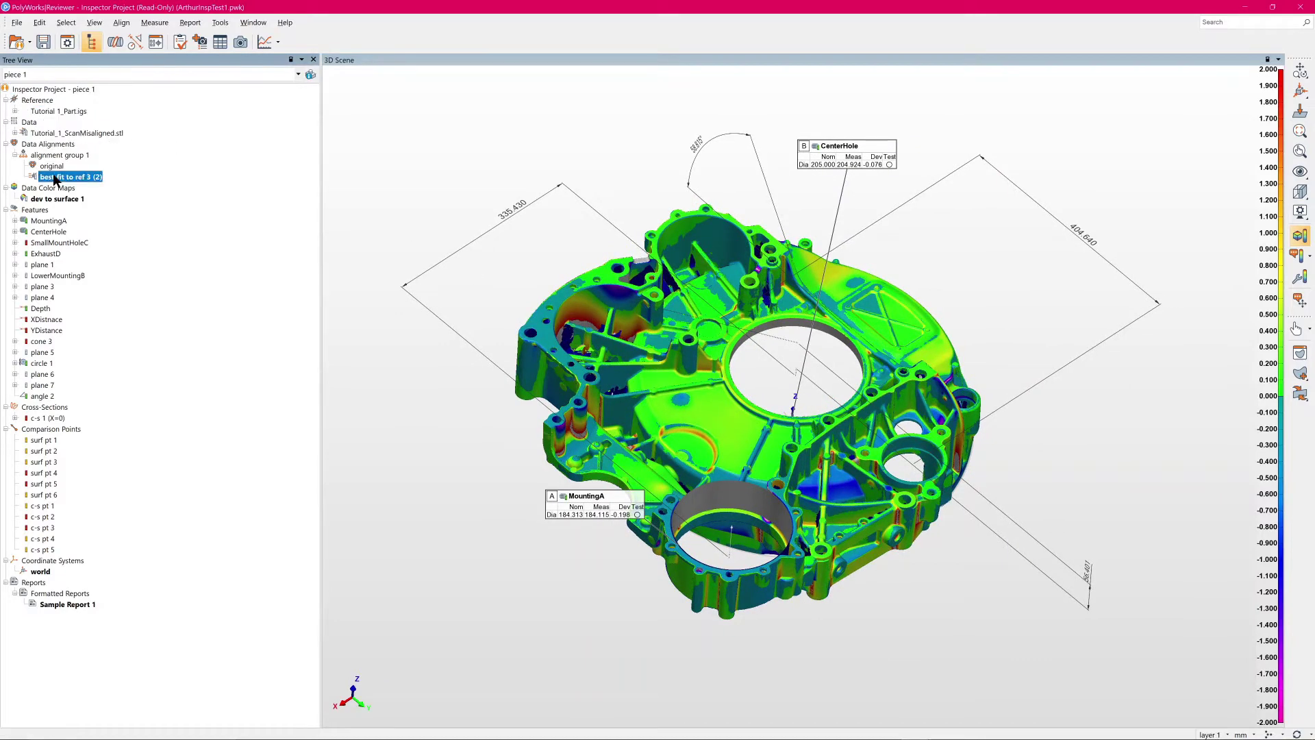
click(51, 198)
click(48, 220)
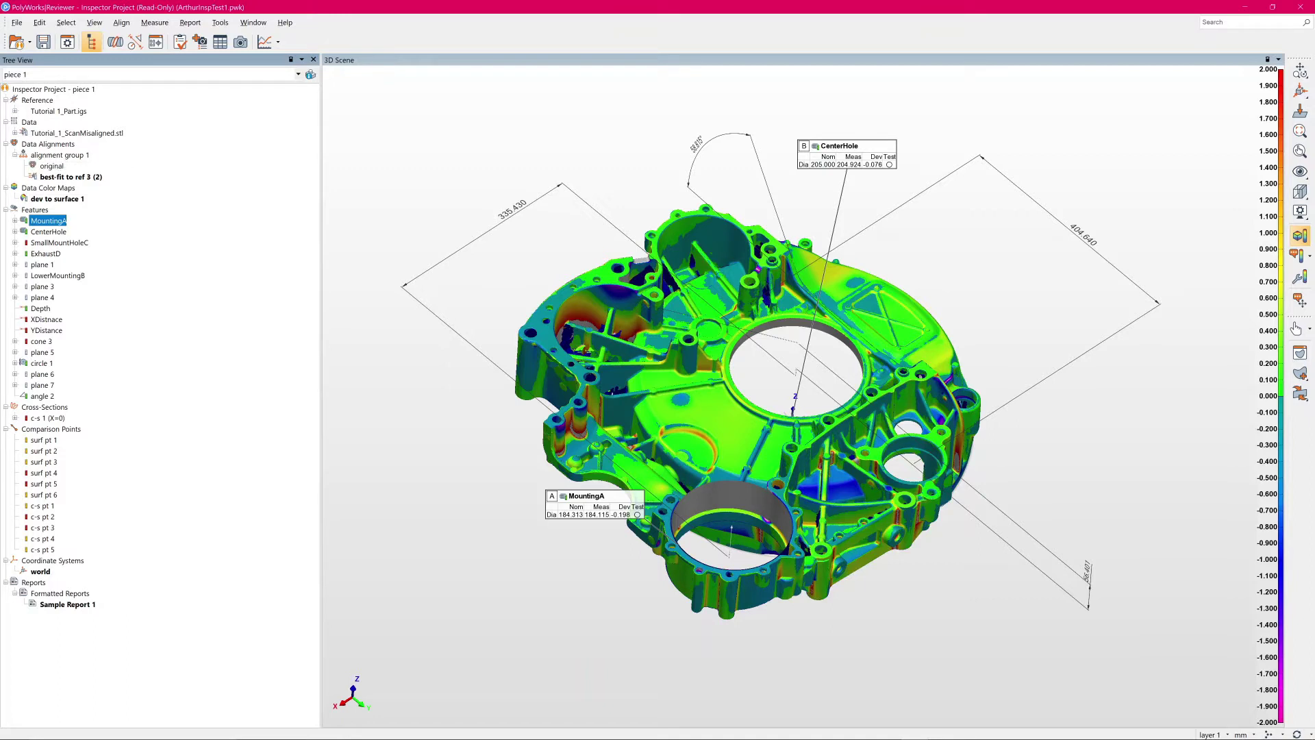
click(57, 177)
click(68, 199)
click(72, 202)
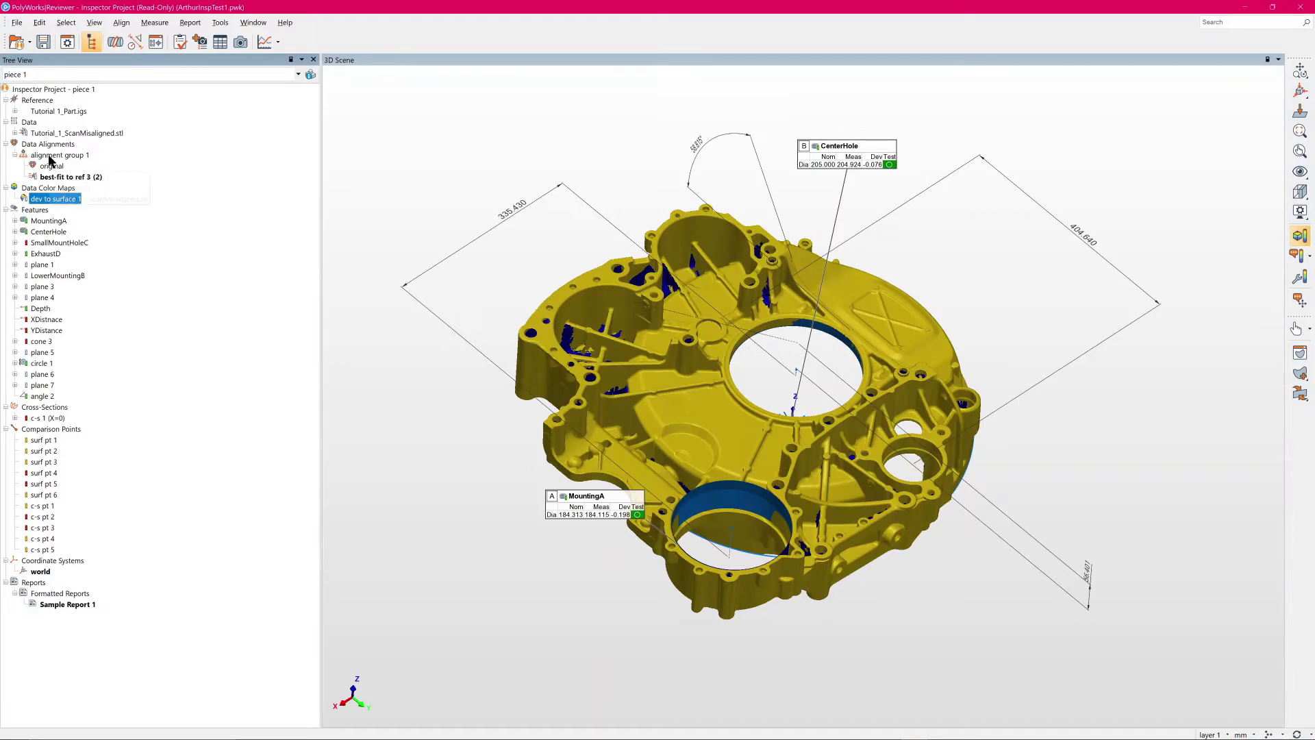
middle_click(51, 135)
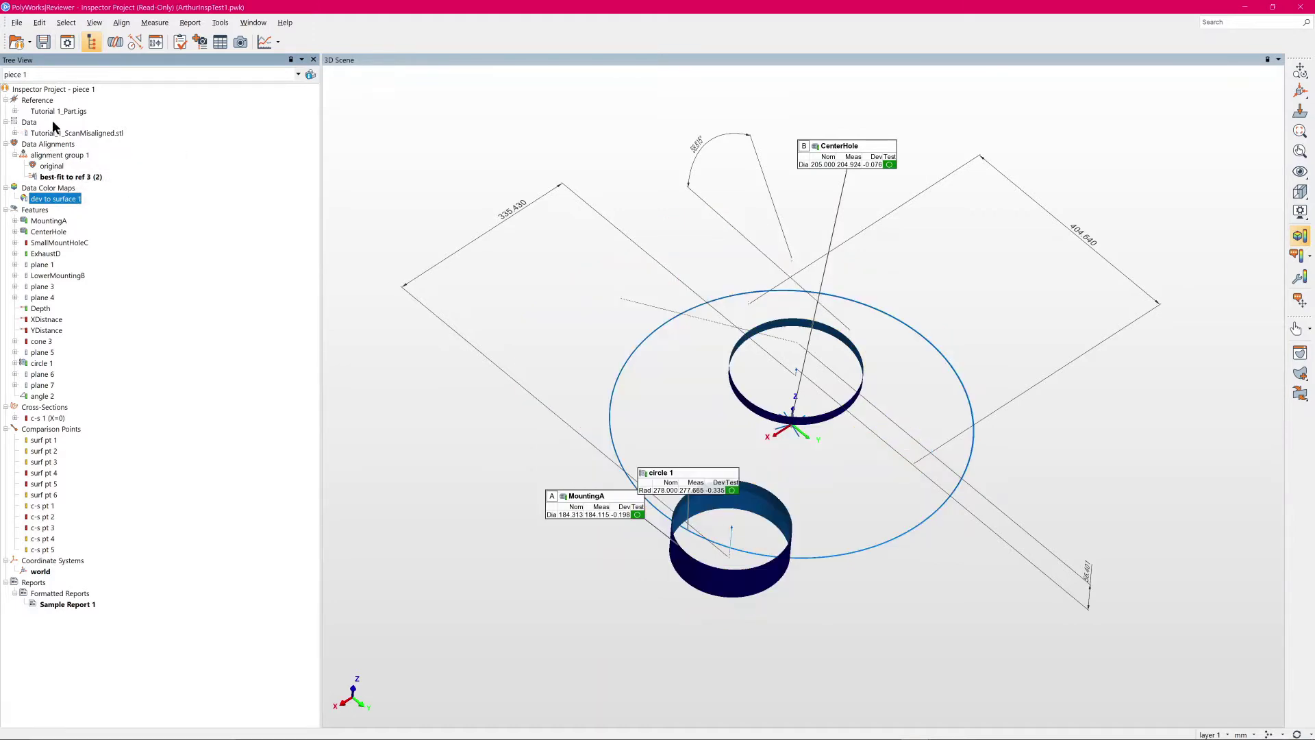
- Show the properties of the XDistnace distance feature between MountingA and CenterHole
right_click(49, 349)
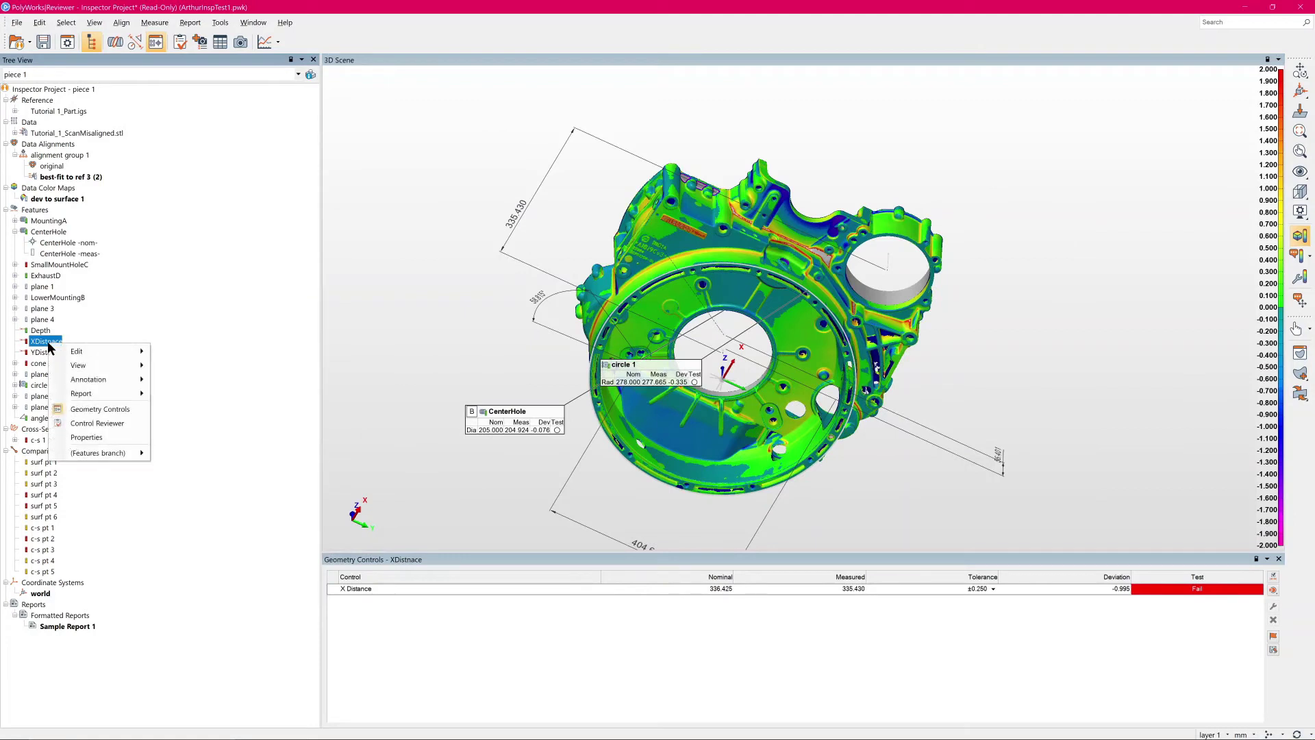
click(99, 435)
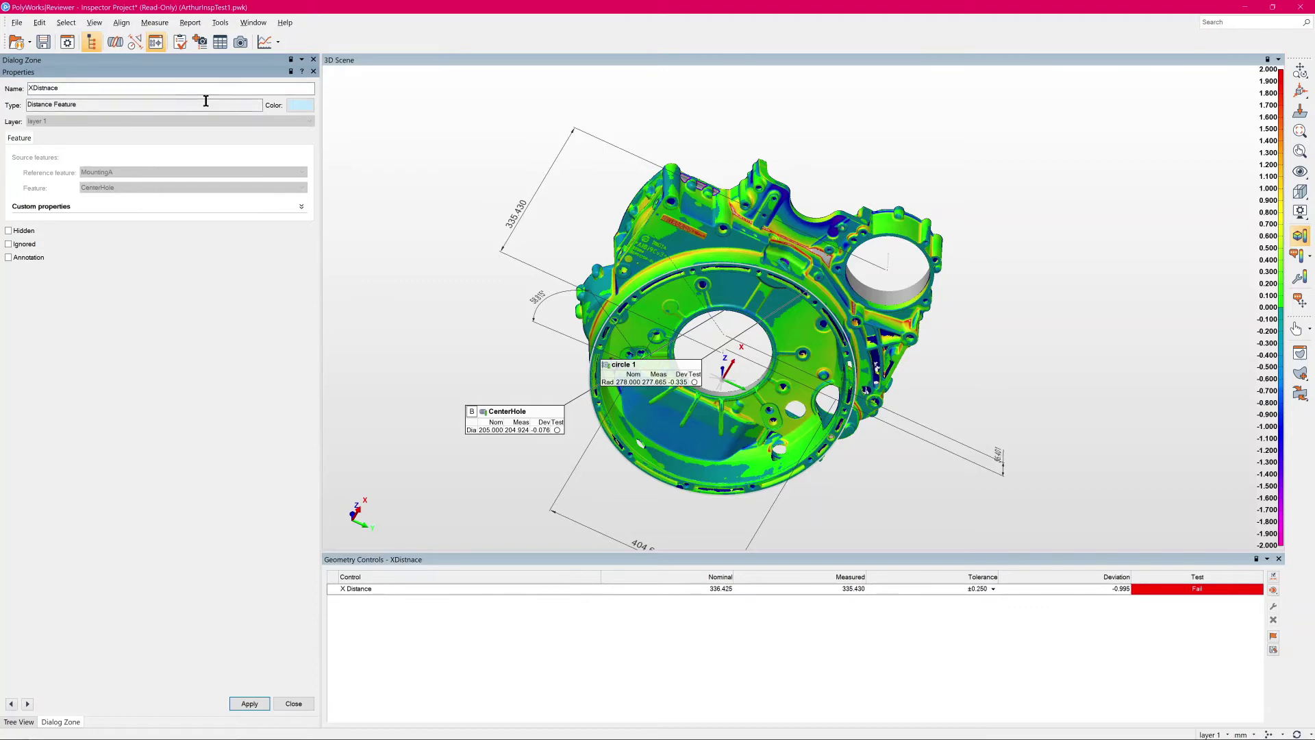
- Step through geometry controls: CenterHole passing, SmallMountHoleC failing, angle 2 passing
click(313, 72)
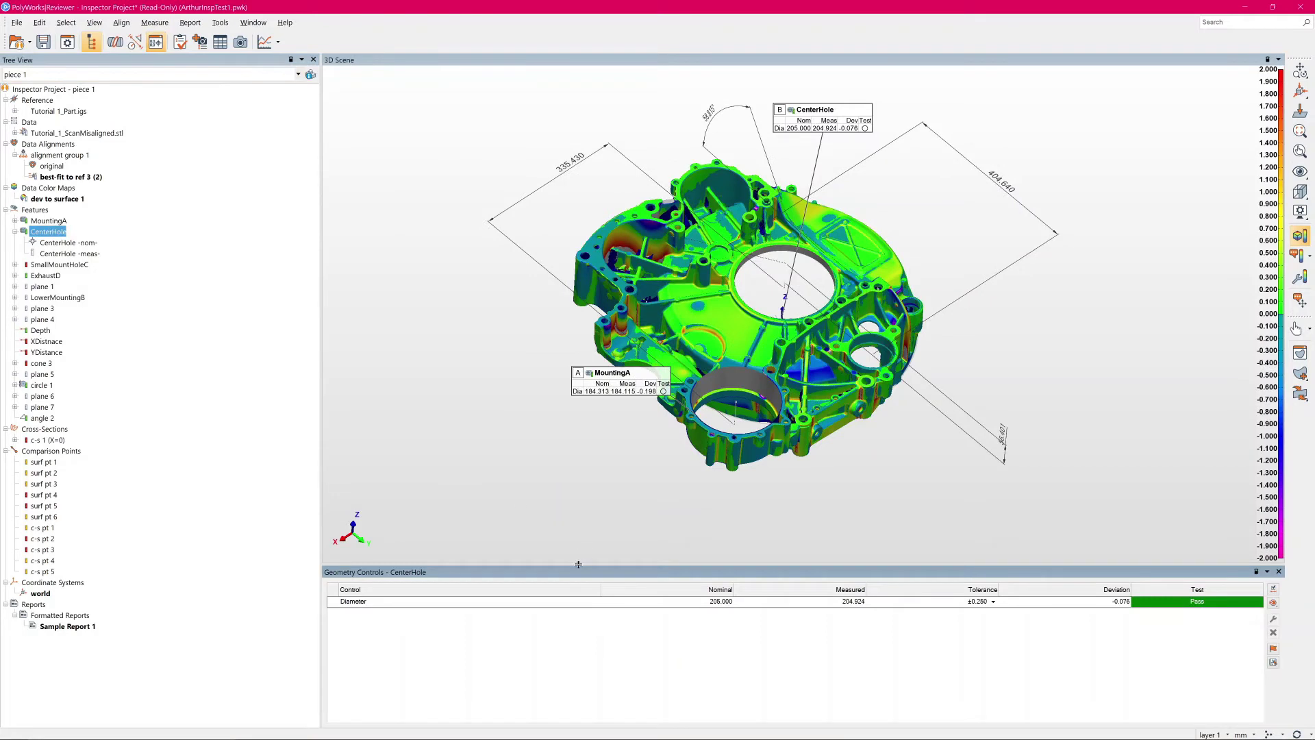
drag(577, 564, 578, 552)
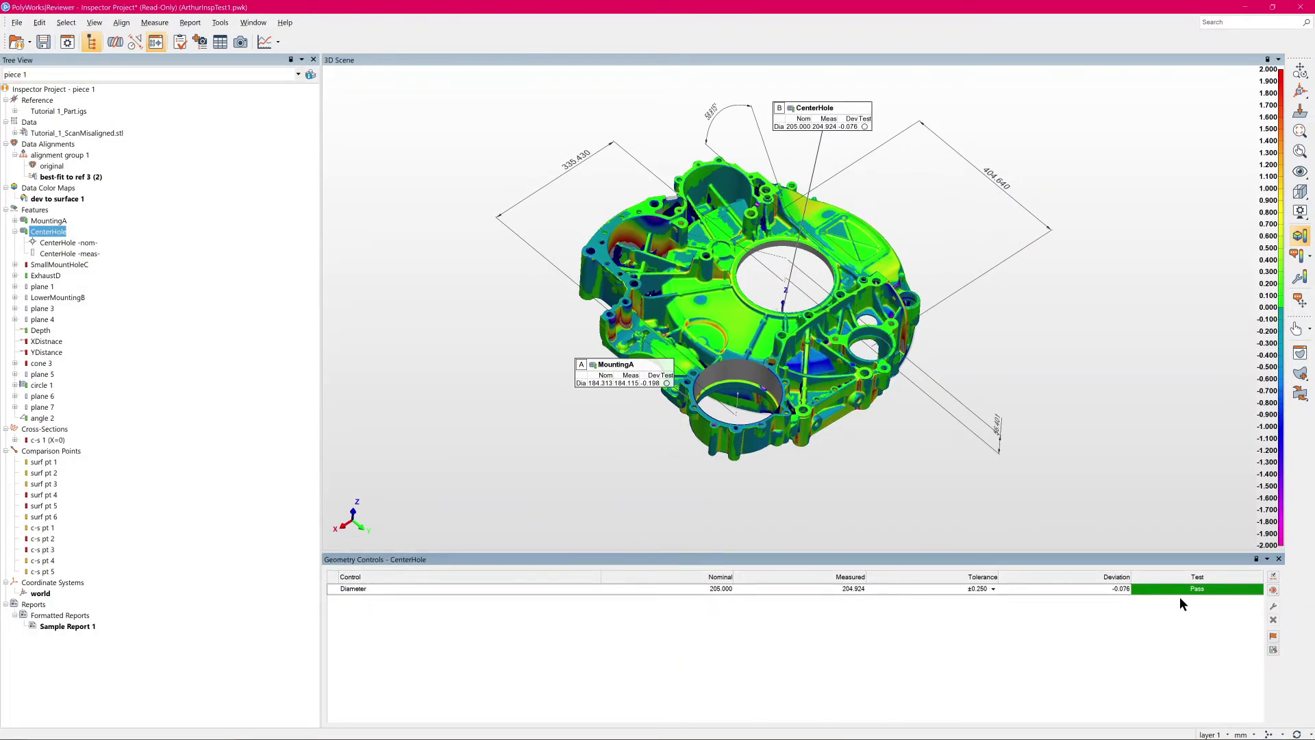
click(54, 265)
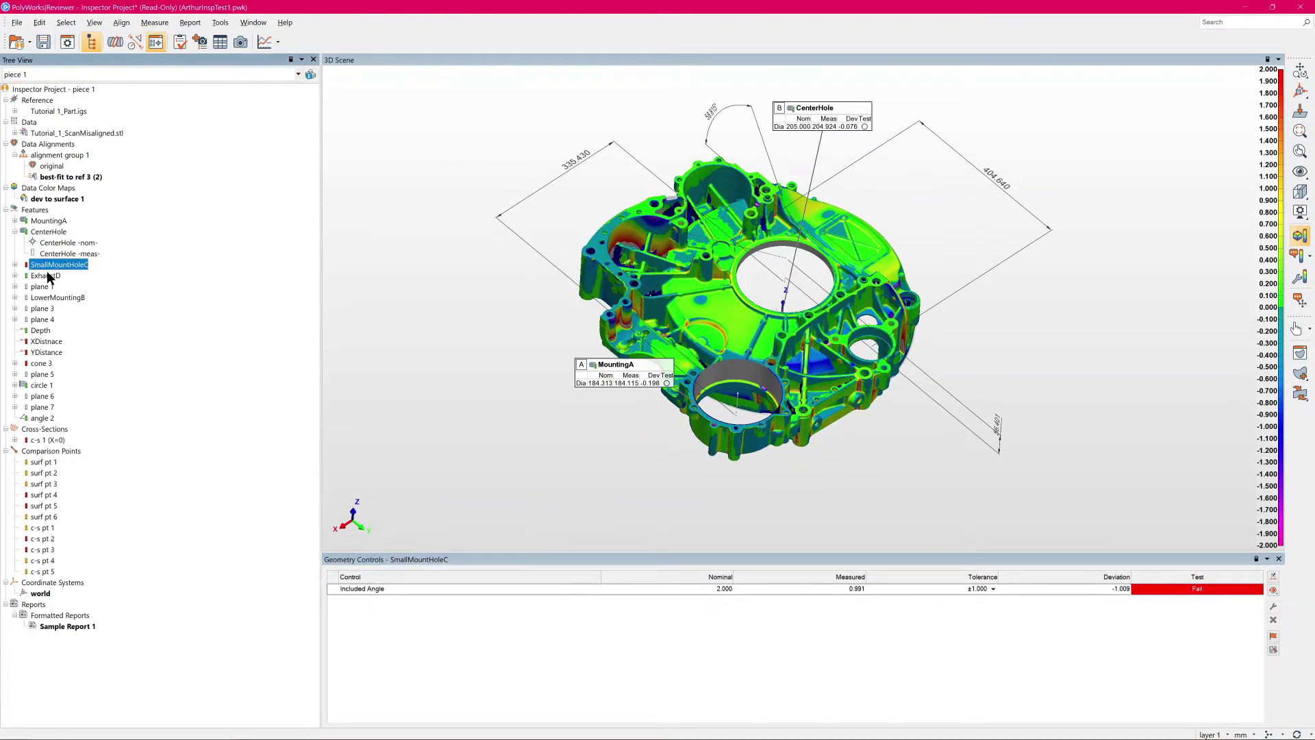
click(46, 276)
click(53, 265)
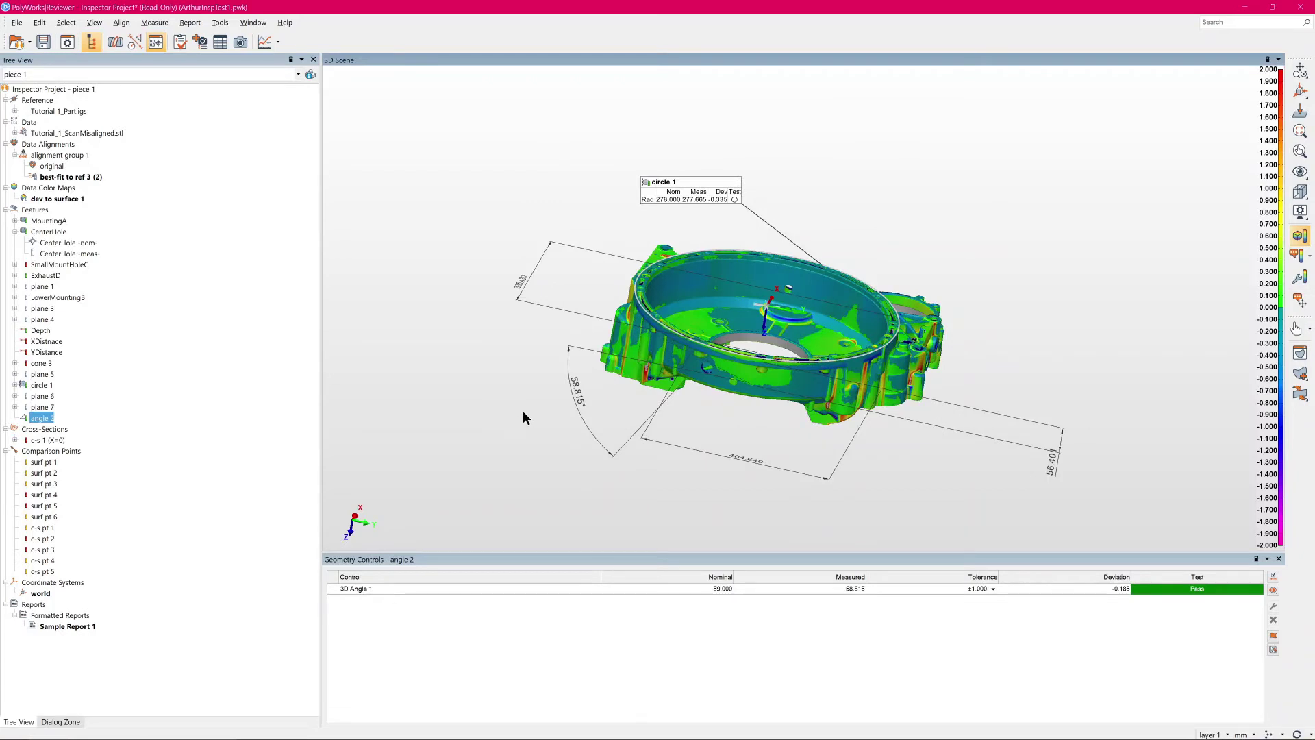
- Browse the pages of Sample Report 1 in the Report Editor, then return to the 3D scene
double_click(68, 626)
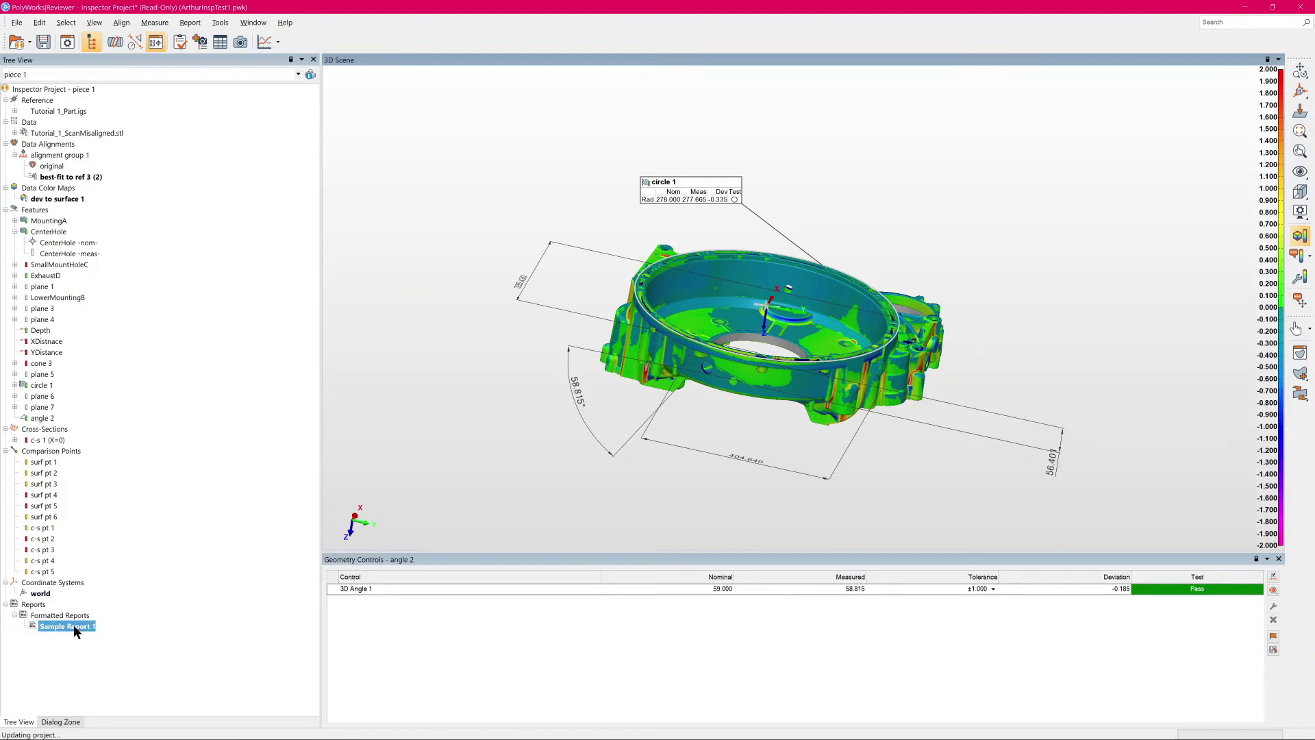
scroll(452, 385, down, 2)
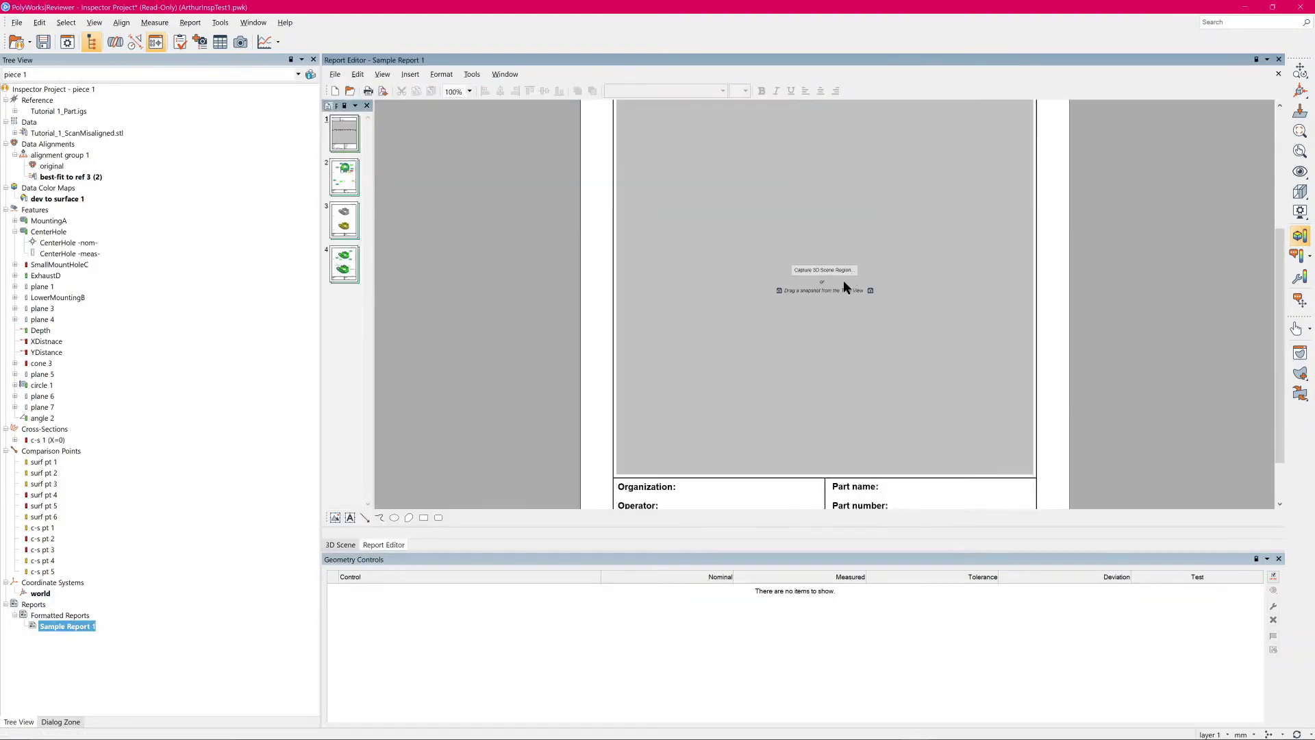
scroll(844, 281, down, 2)
scroll(390, 228, down, 5)
scroll(617, 237, down, 3)
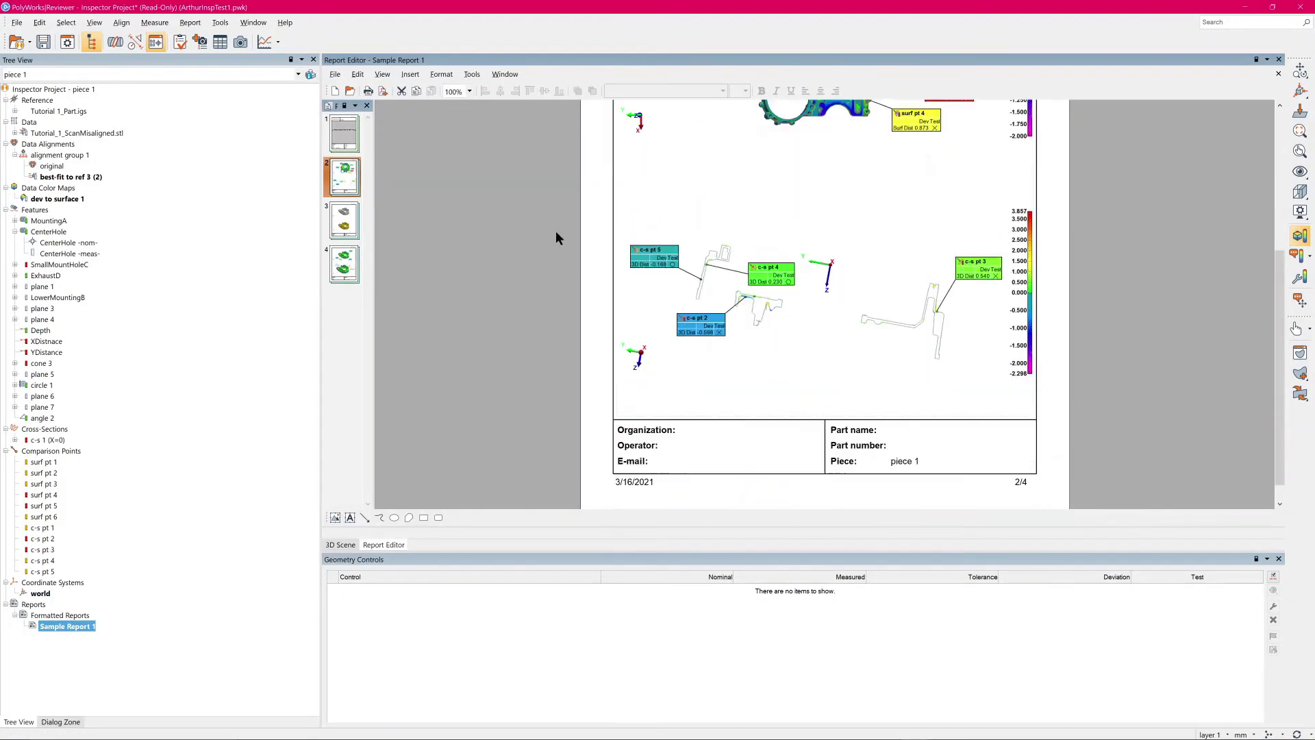
scroll(556, 231, down, 3)
scroll(385, 249, down, 2)
scroll(812, 264, down, 4)
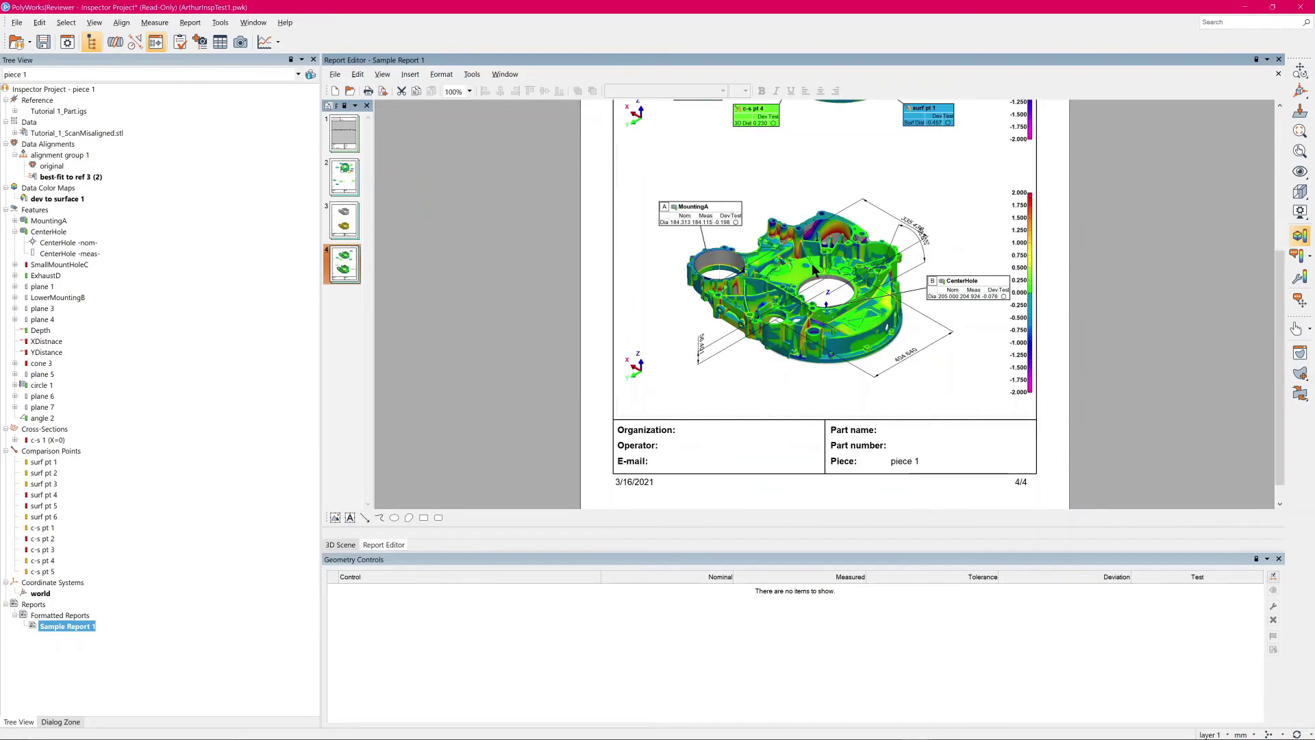
scroll(811, 263, up, 2)
scroll(812, 263, down, 1)
scroll(744, 259, down, 1)
click(62, 98)
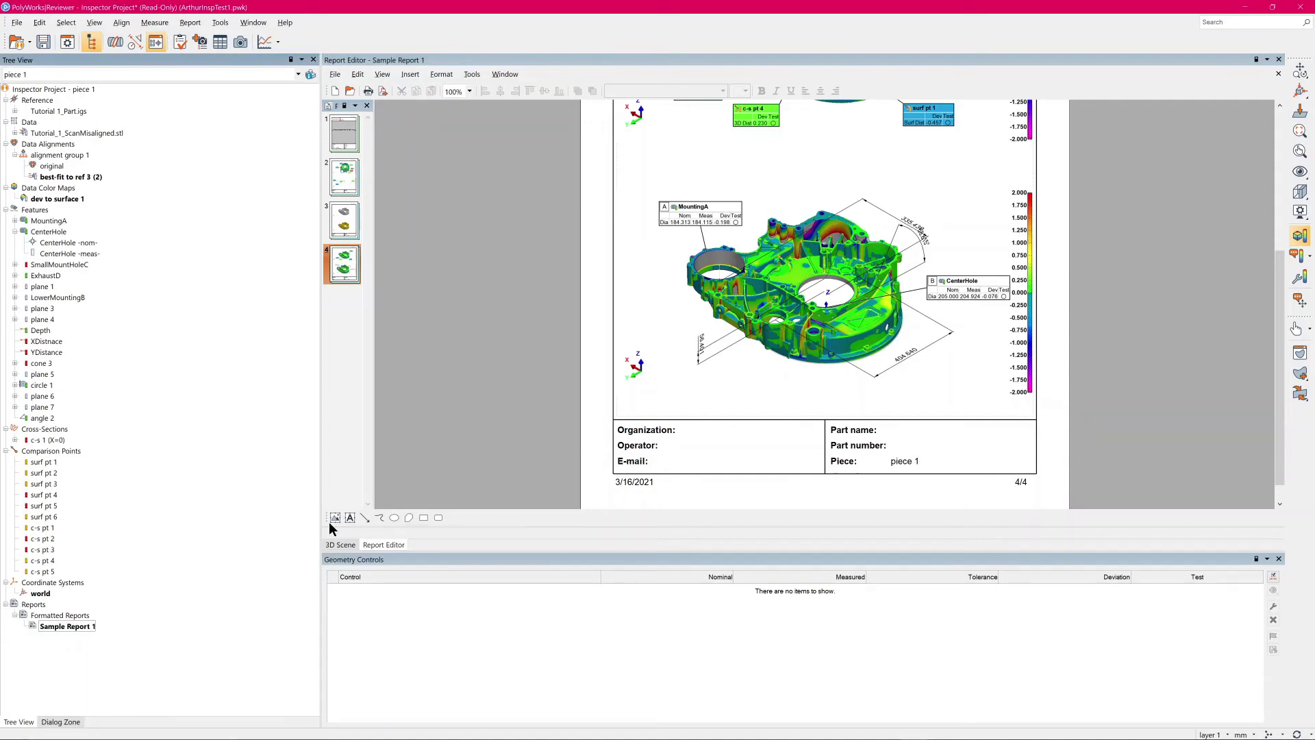
click(344, 544)
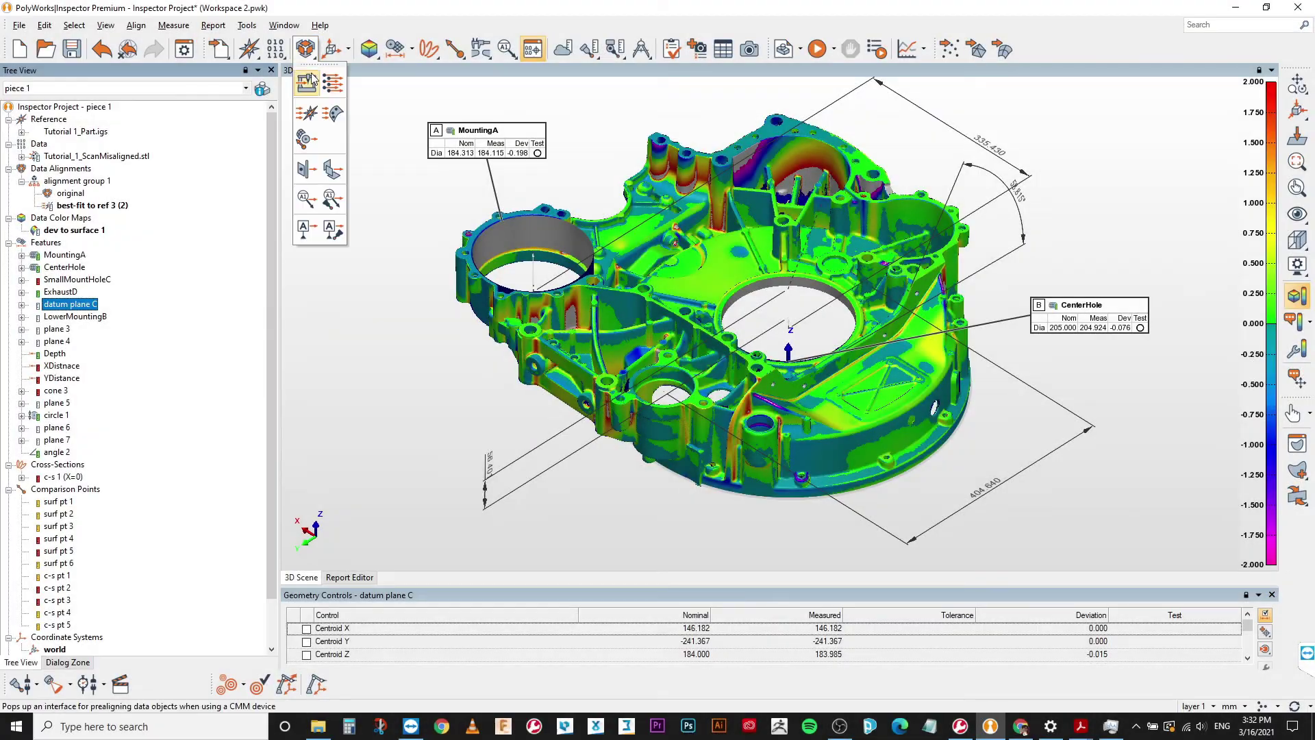
- Set datum features A, B, C, create the reference frame and align the part to it
click(616, 417)
click(679, 473)
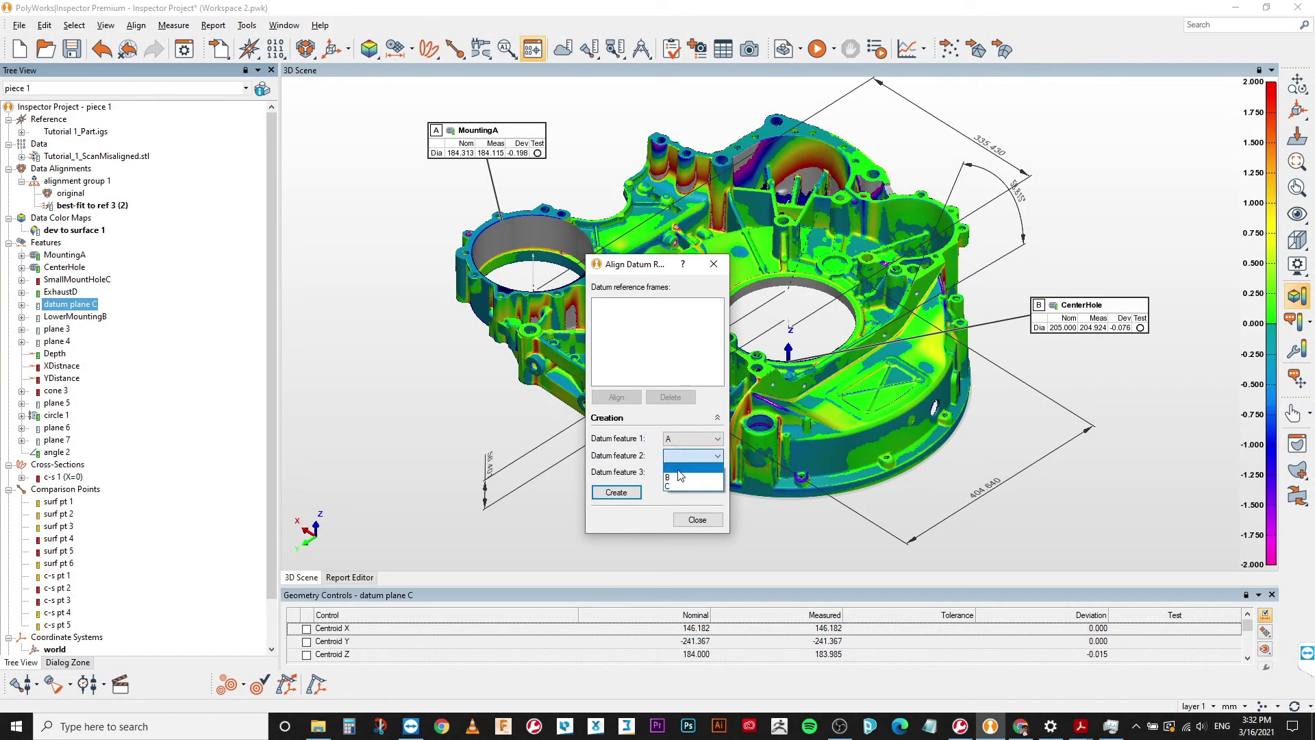
click(675, 493)
click(616, 492)
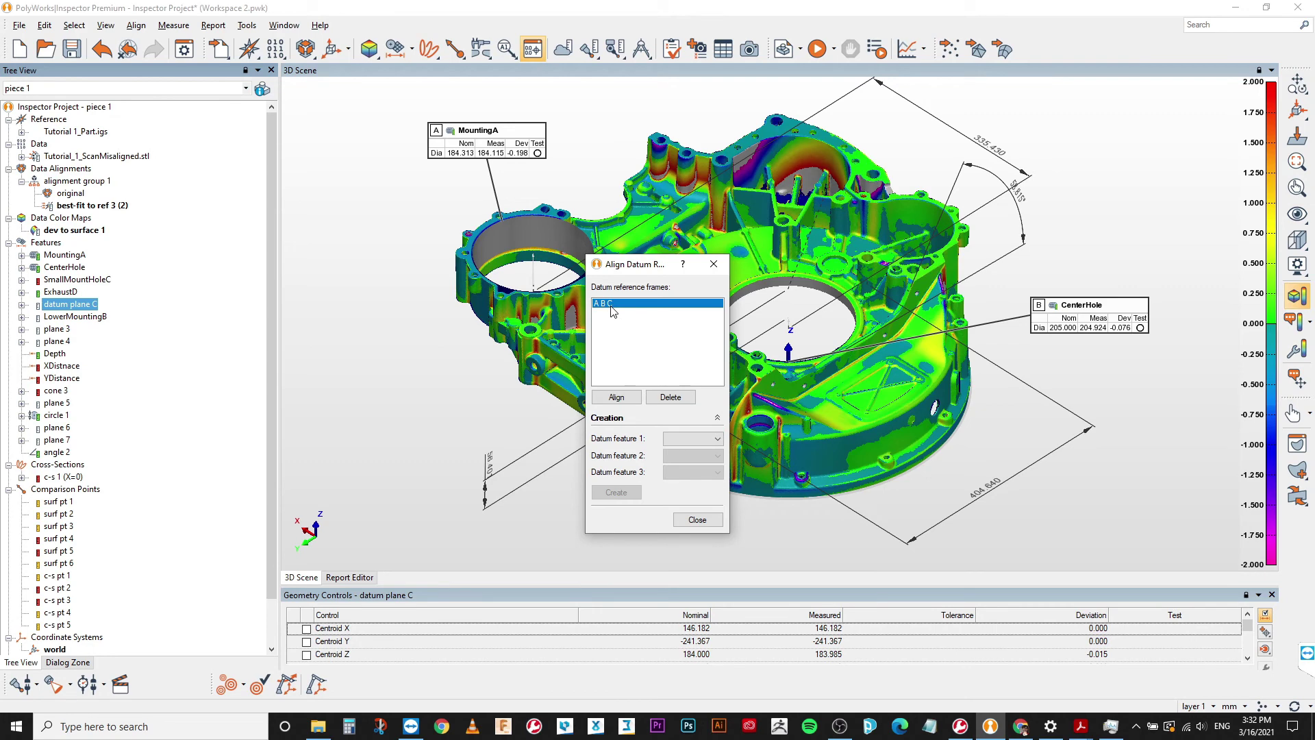
click(617, 397)
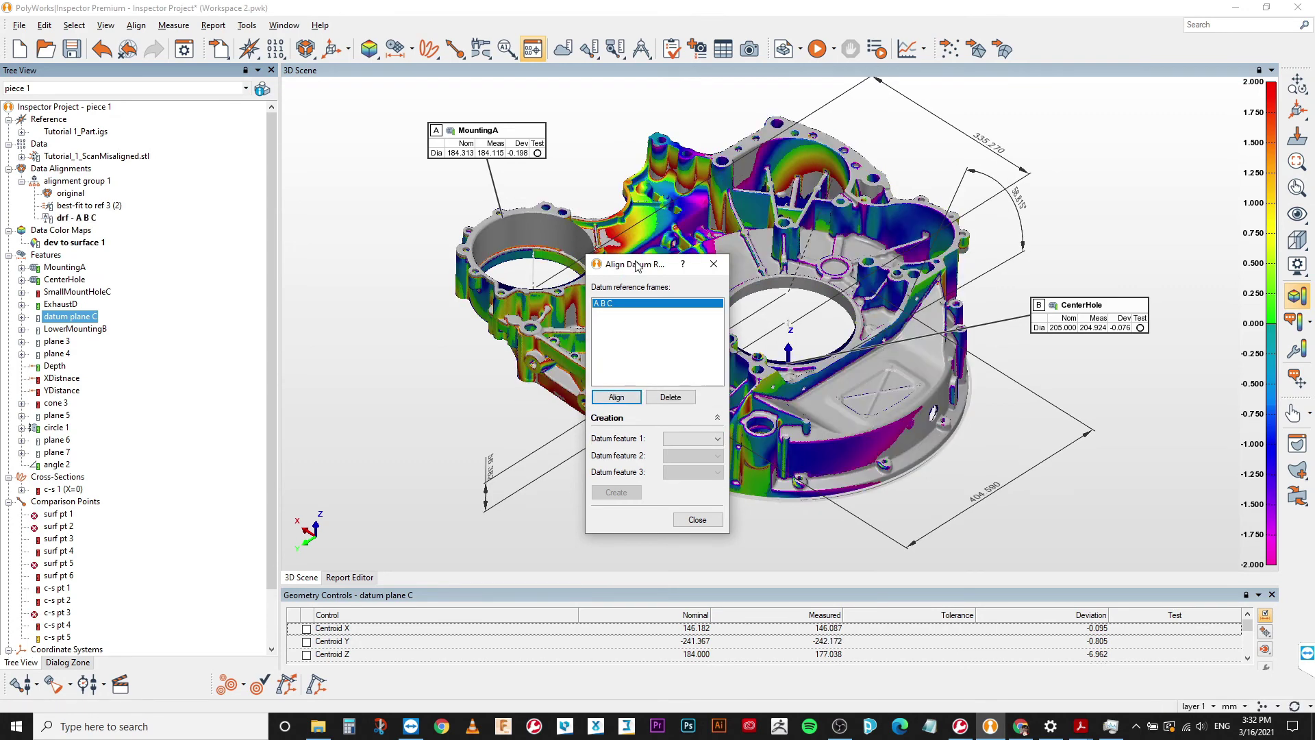
drag(637, 266, 330, 245)
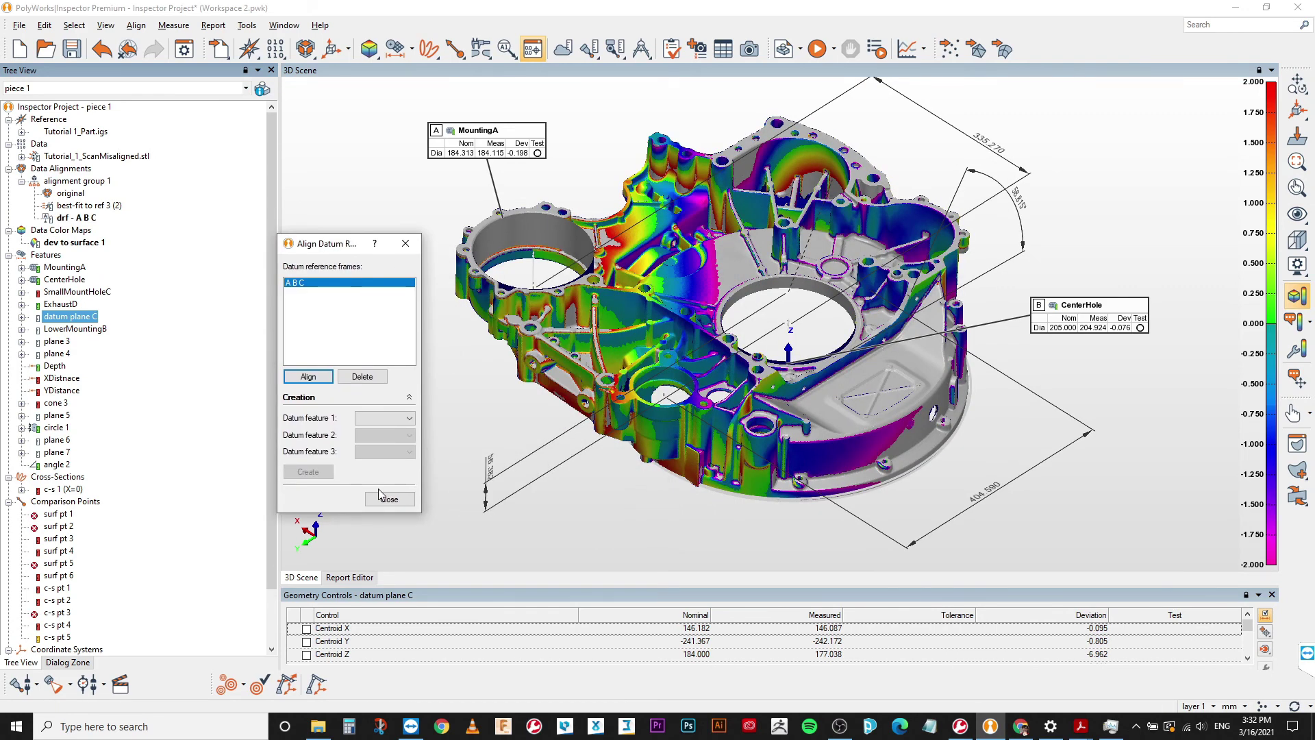
click(387, 497)
- Extract All Measured on the features and review which features could not be extracted
right_click(47, 256)
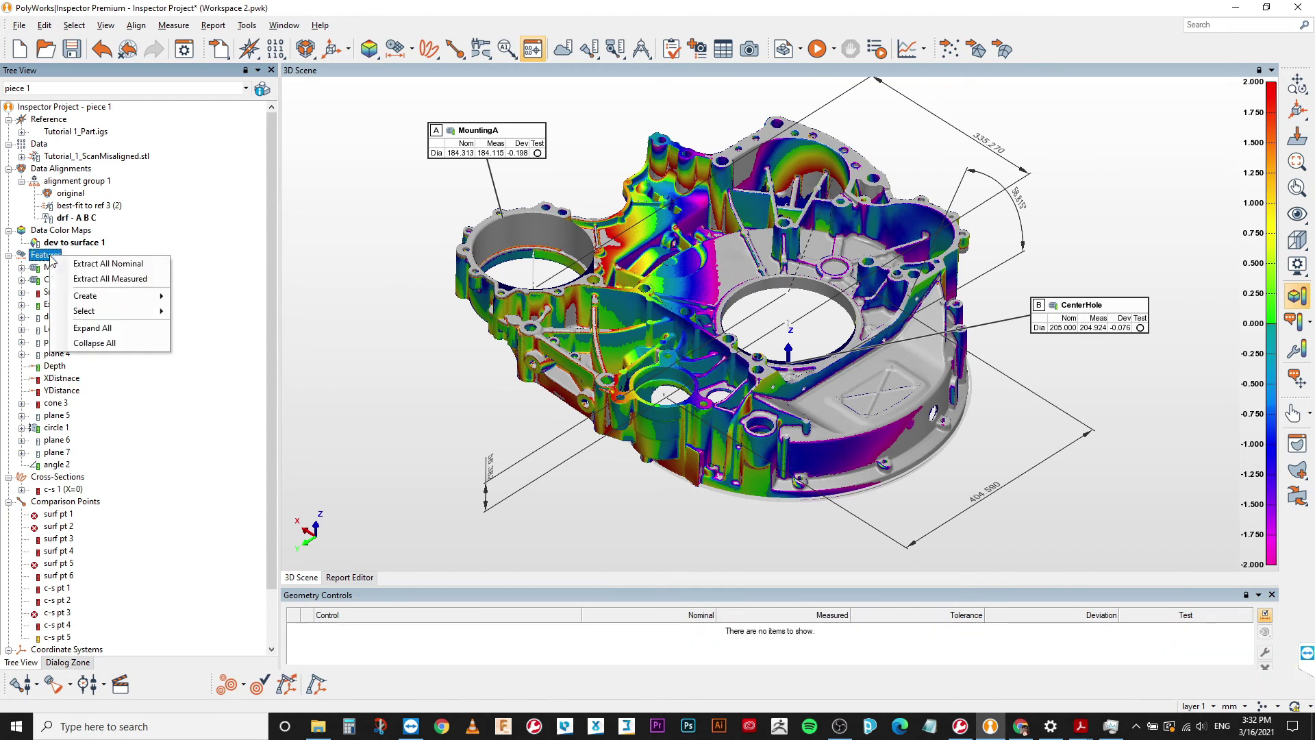
click(110, 279)
click(768, 379)
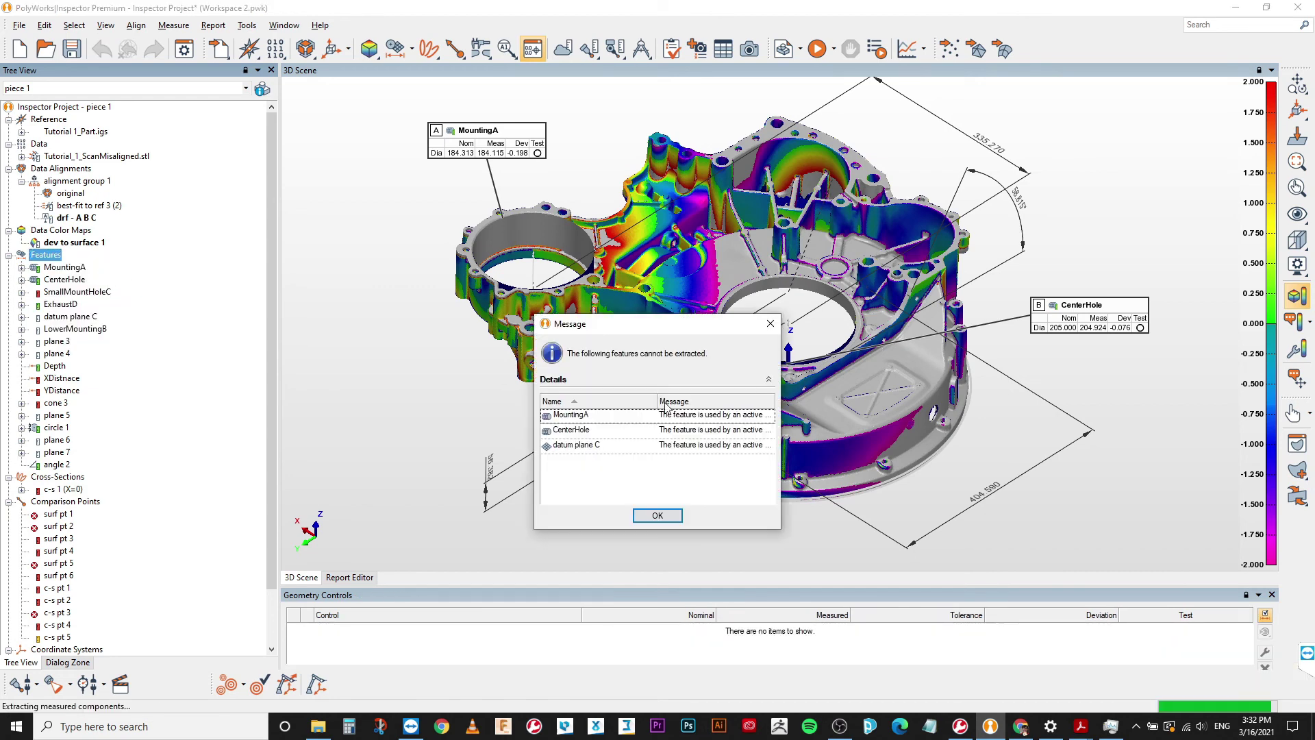
click(658, 516)
- Shift-select the features from MountingA to angle 2, then narrow to MountingA
click(64, 267)
shift+click(56, 463)
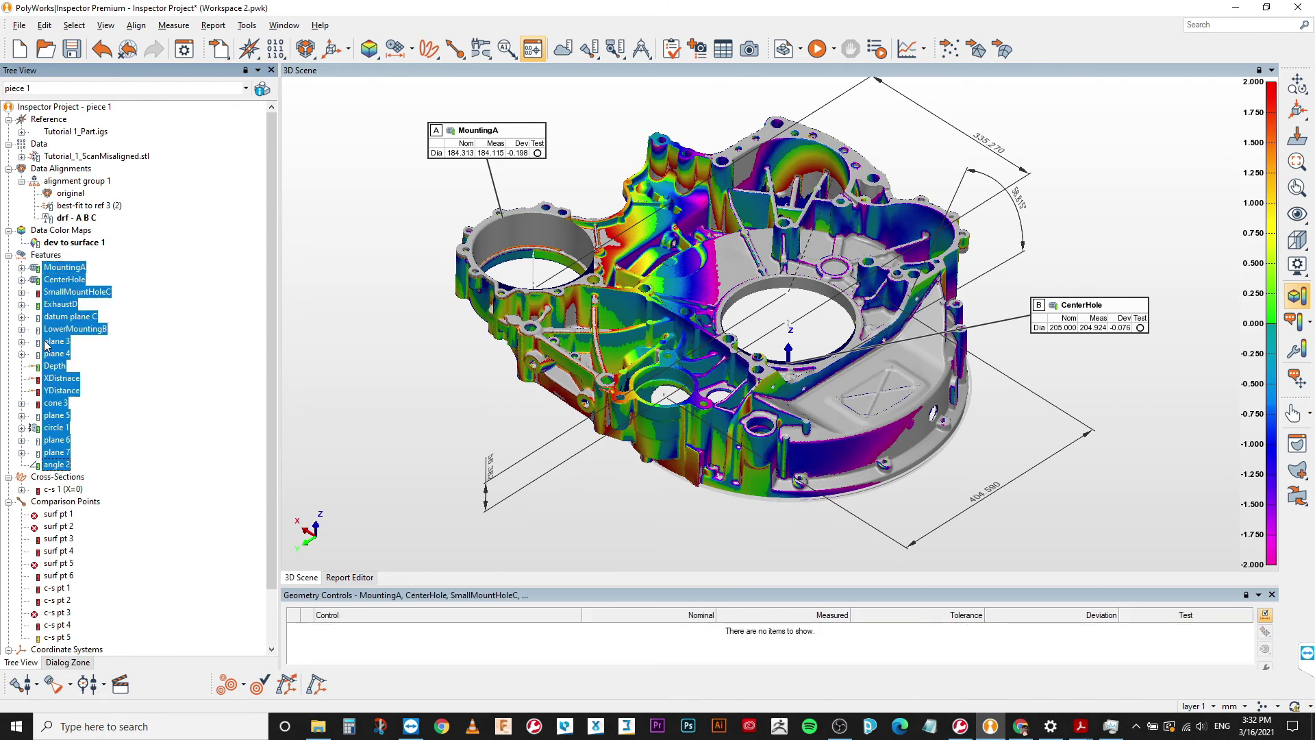
click(64, 267)
- Check MountingA's Measurement settings (surface extraction, 4.000 max distance), then return to Feature
double_click(64, 267)
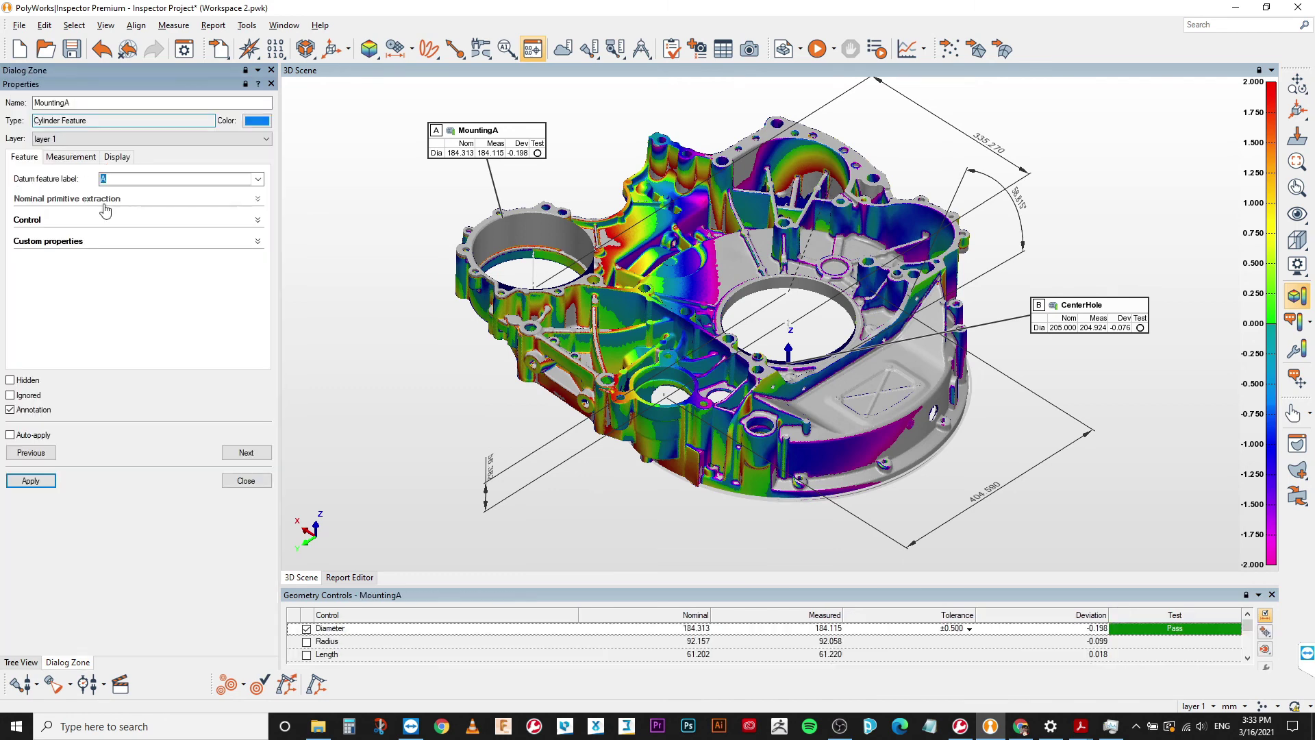
click(66, 160)
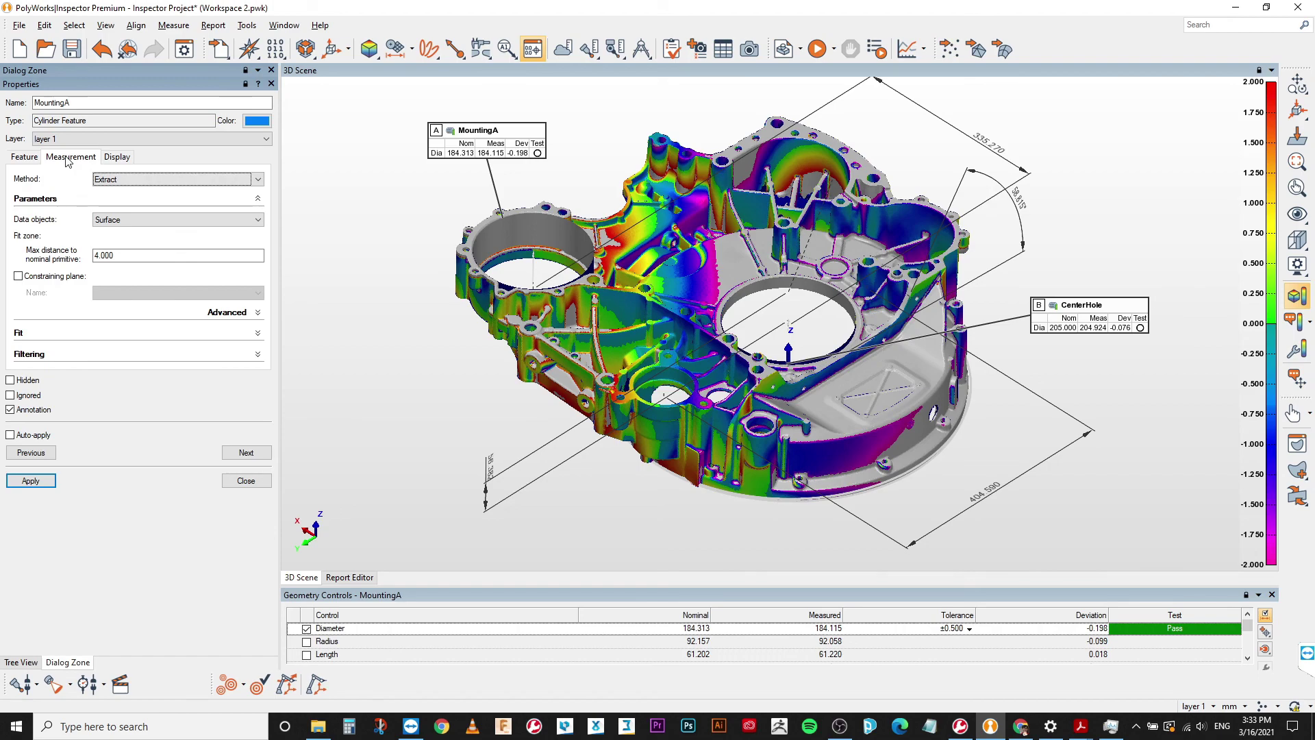
click(28, 156)
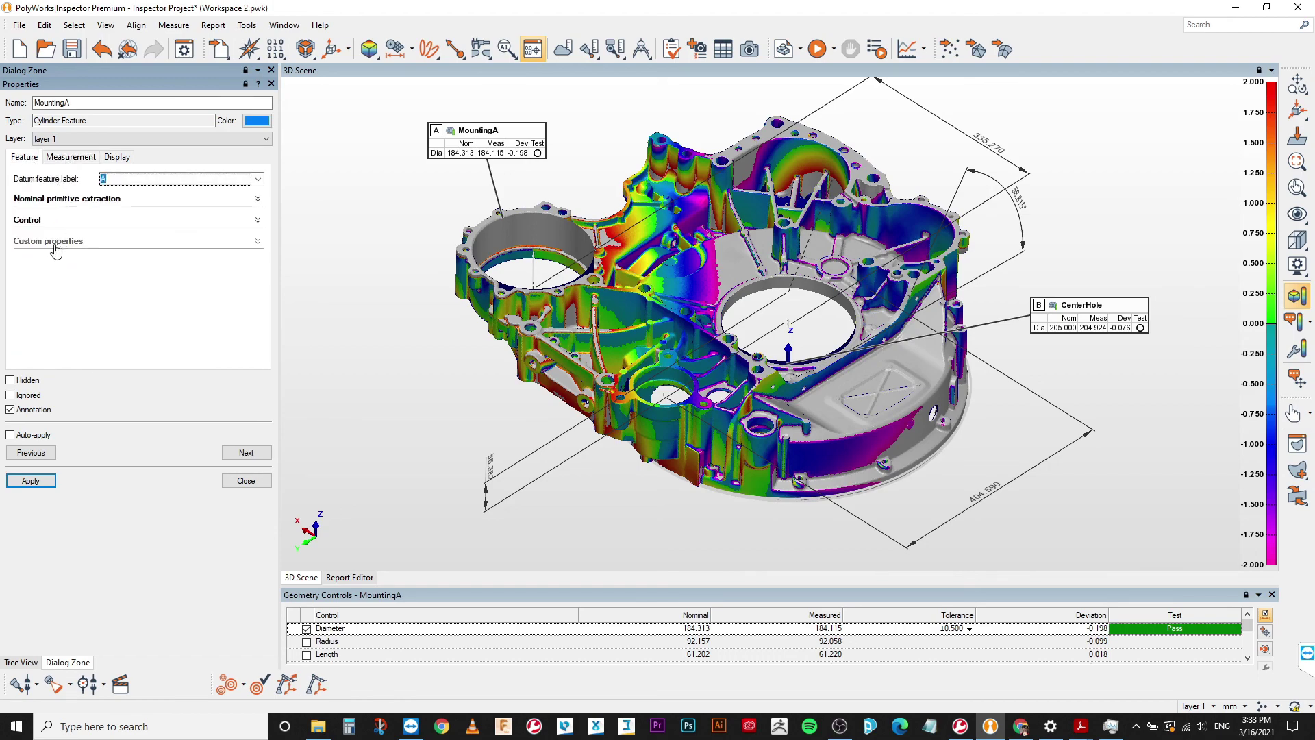